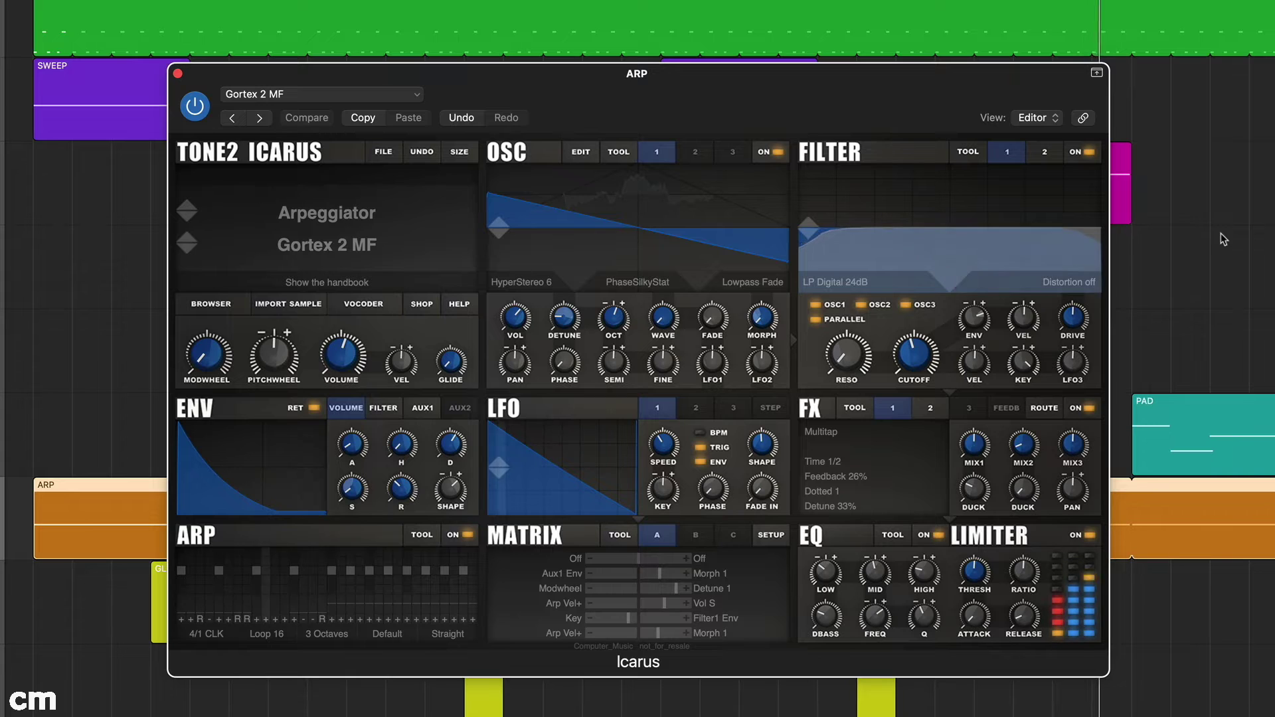
# Inspect oscillator 1's wavetable in the spectrum, phase and waveform views, then close the editor.
pyautogui.click(576, 153)
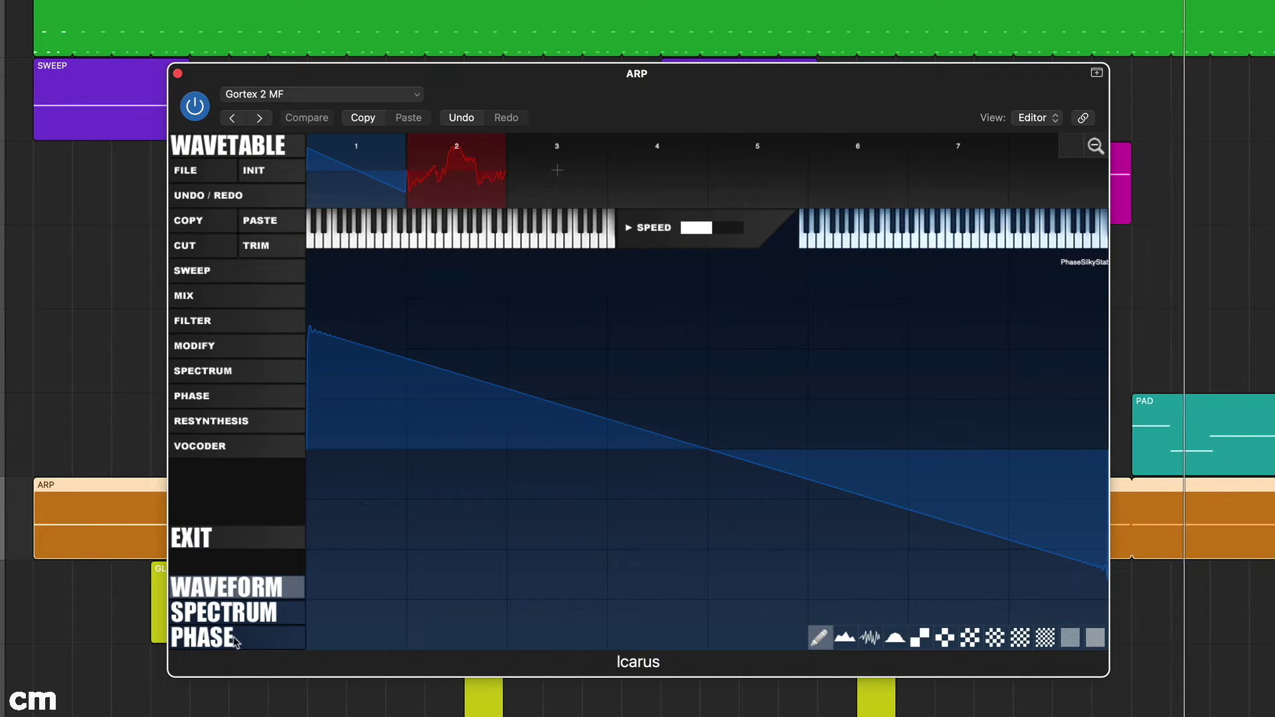
pyautogui.click(233, 615)
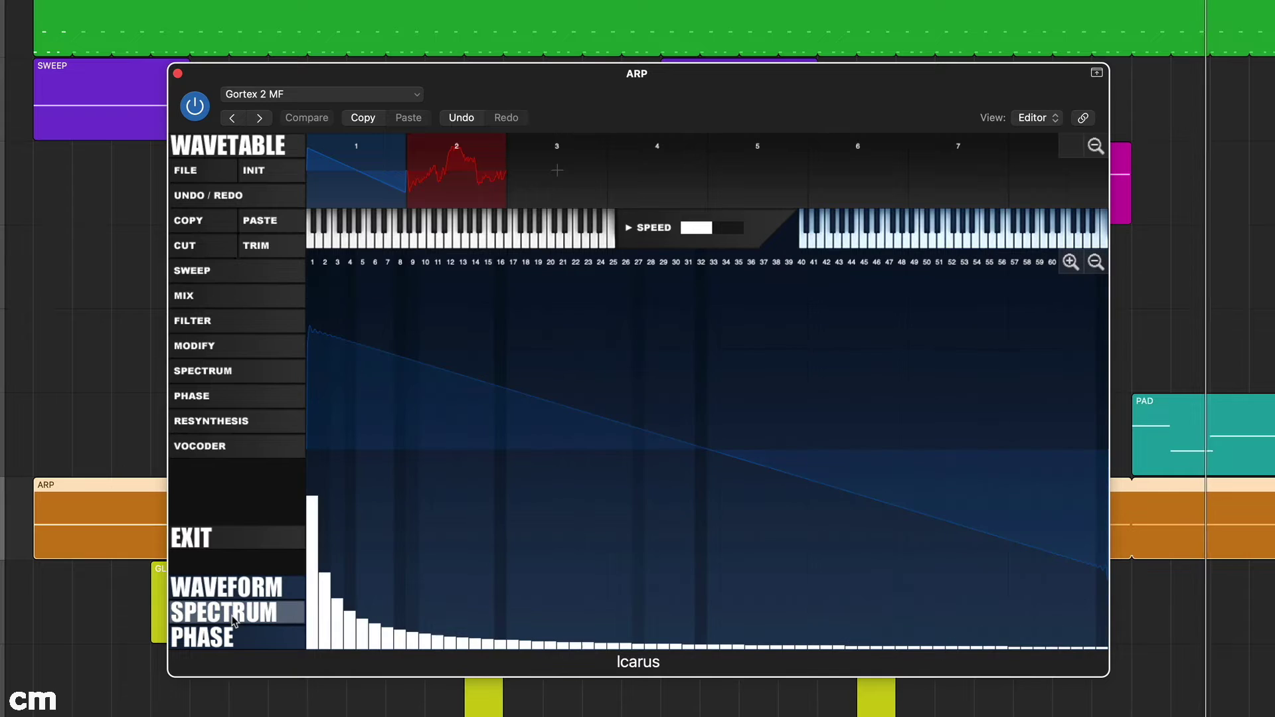
pyautogui.click(206, 638)
pyautogui.click(226, 587)
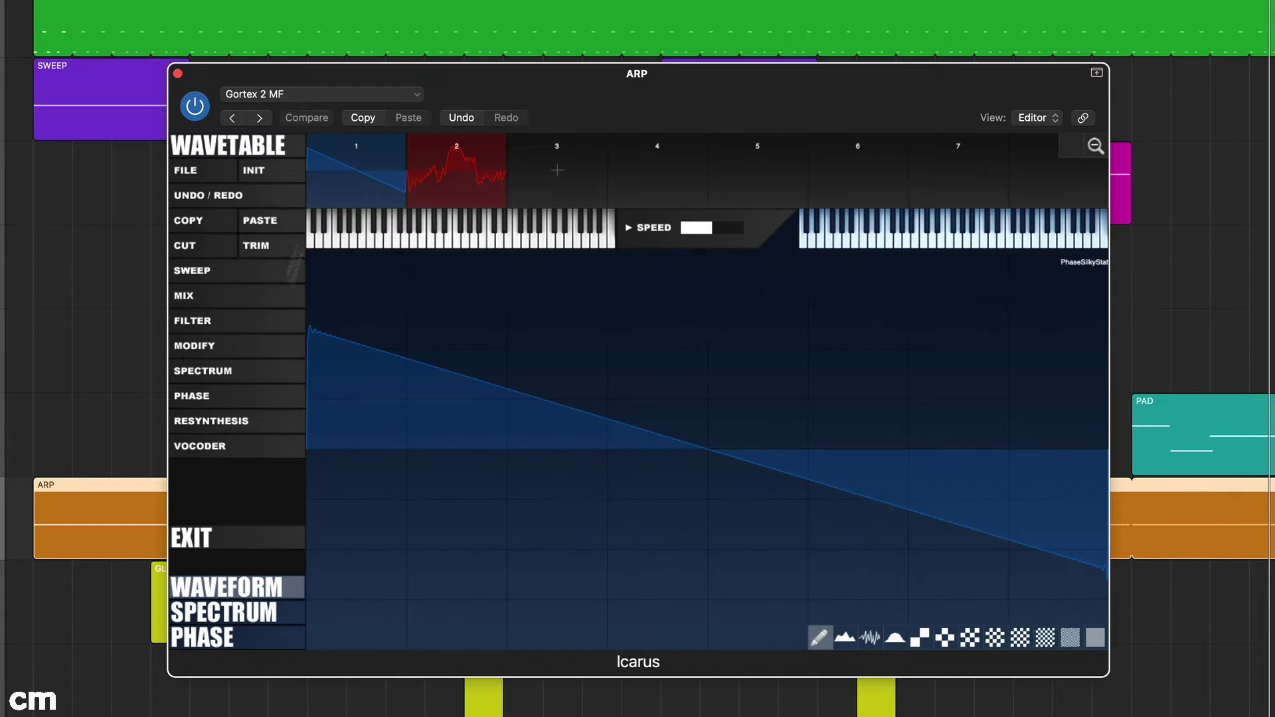
pyautogui.click(199, 538)
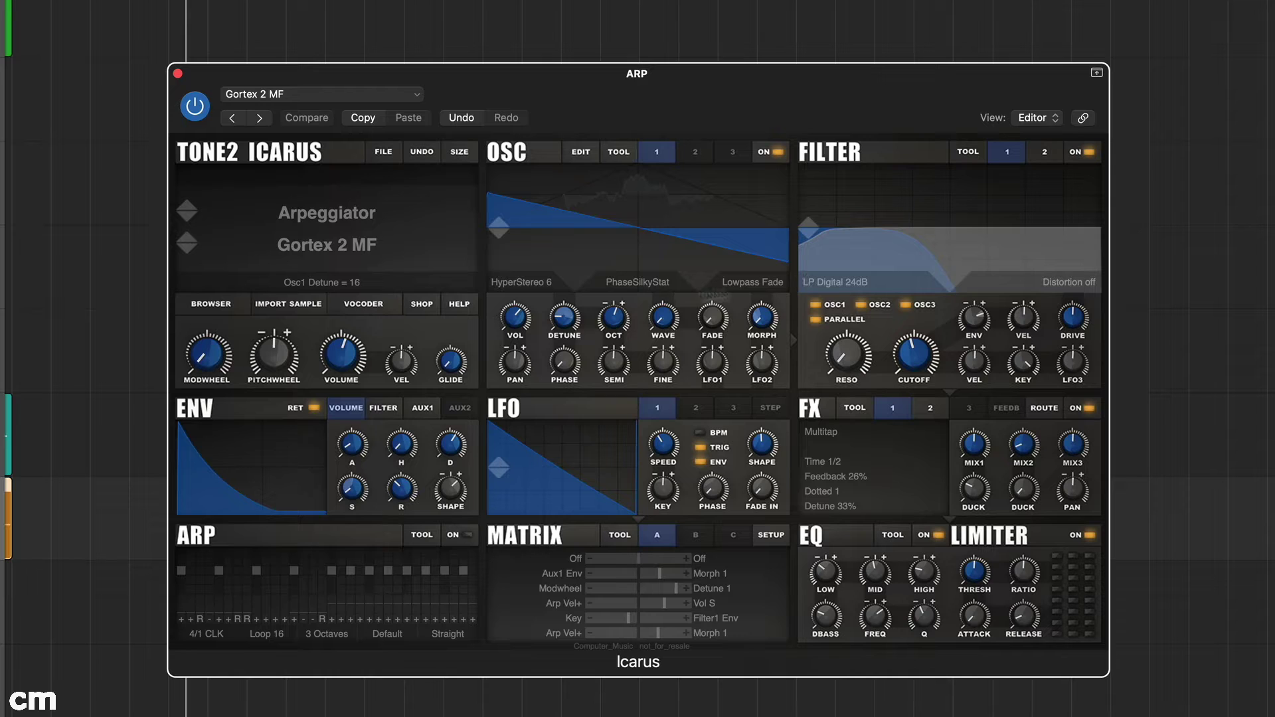
# Browse the oscillator stereo mode and filter type lists unchanged, and briefly reopen the wavetable editor.
pyautogui.click(521, 284)
pyautogui.click(835, 283)
pyautogui.click(834, 282)
pyautogui.click(834, 282)
pyautogui.click(587, 154)
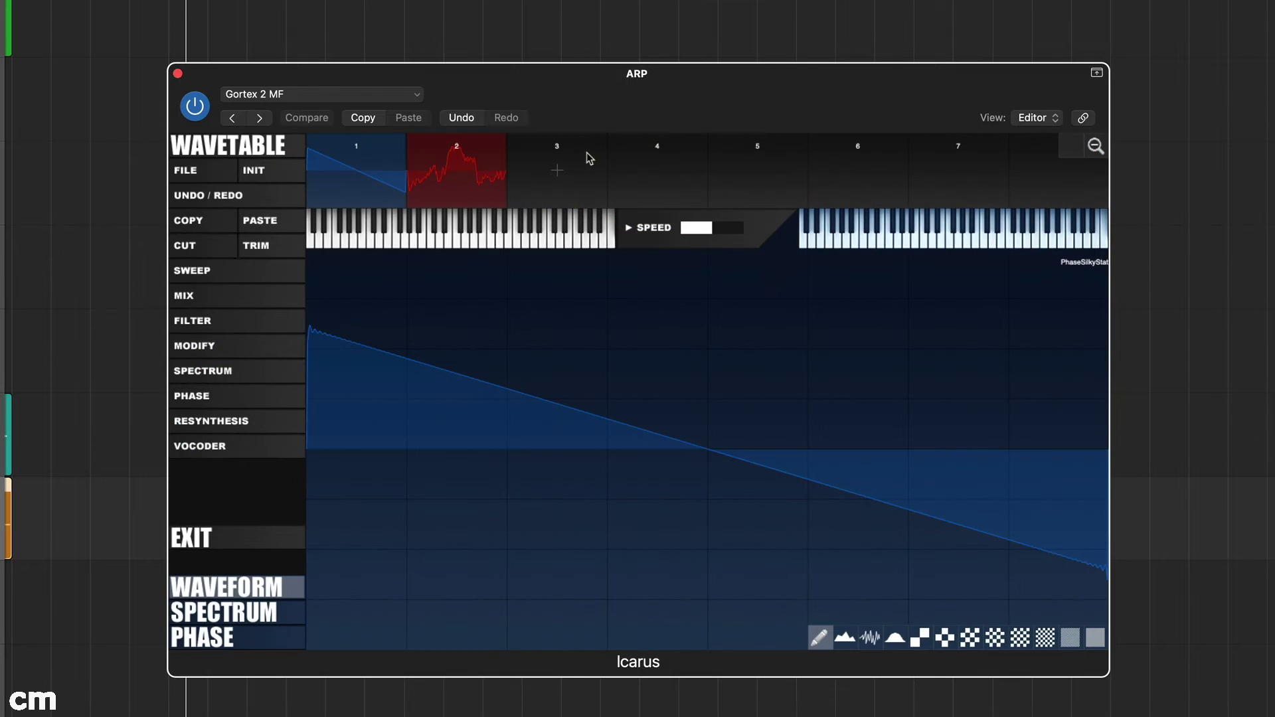
pyautogui.click(222, 549)
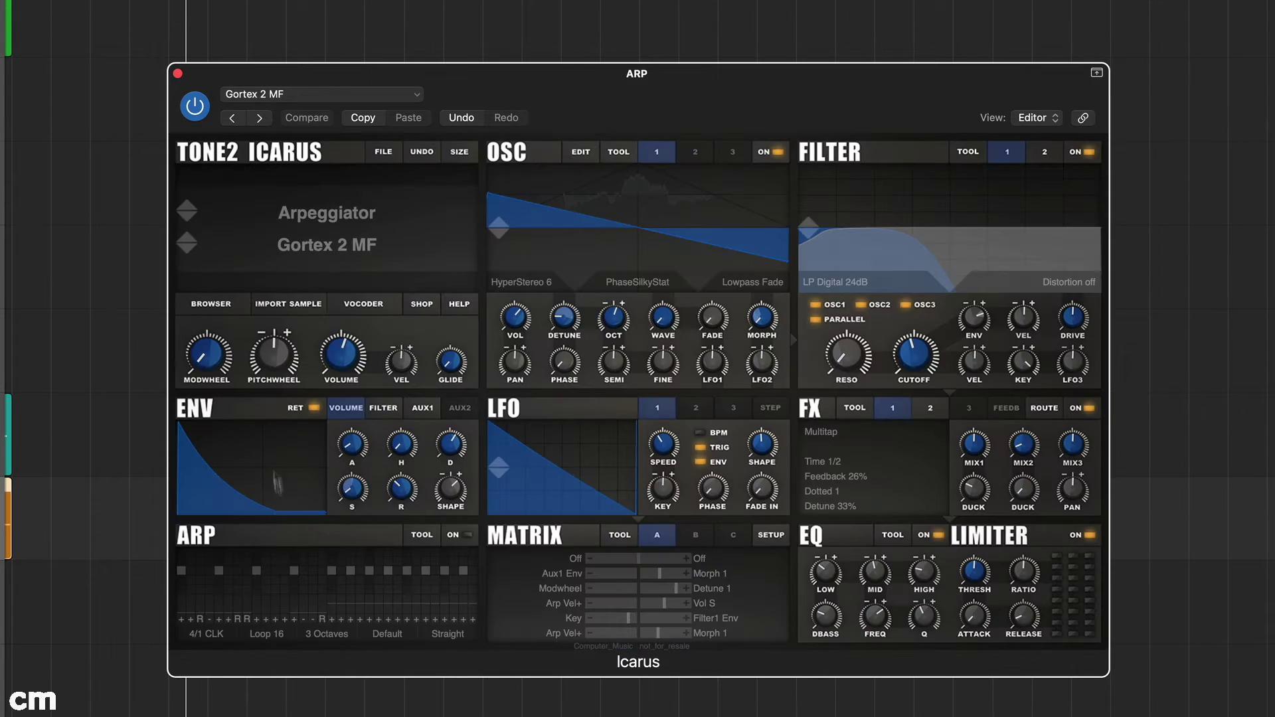
# Audition browser patches Any House MF, Gated Reverb MF and Crunchy Glass Pad BT.
pyautogui.click(210, 310)
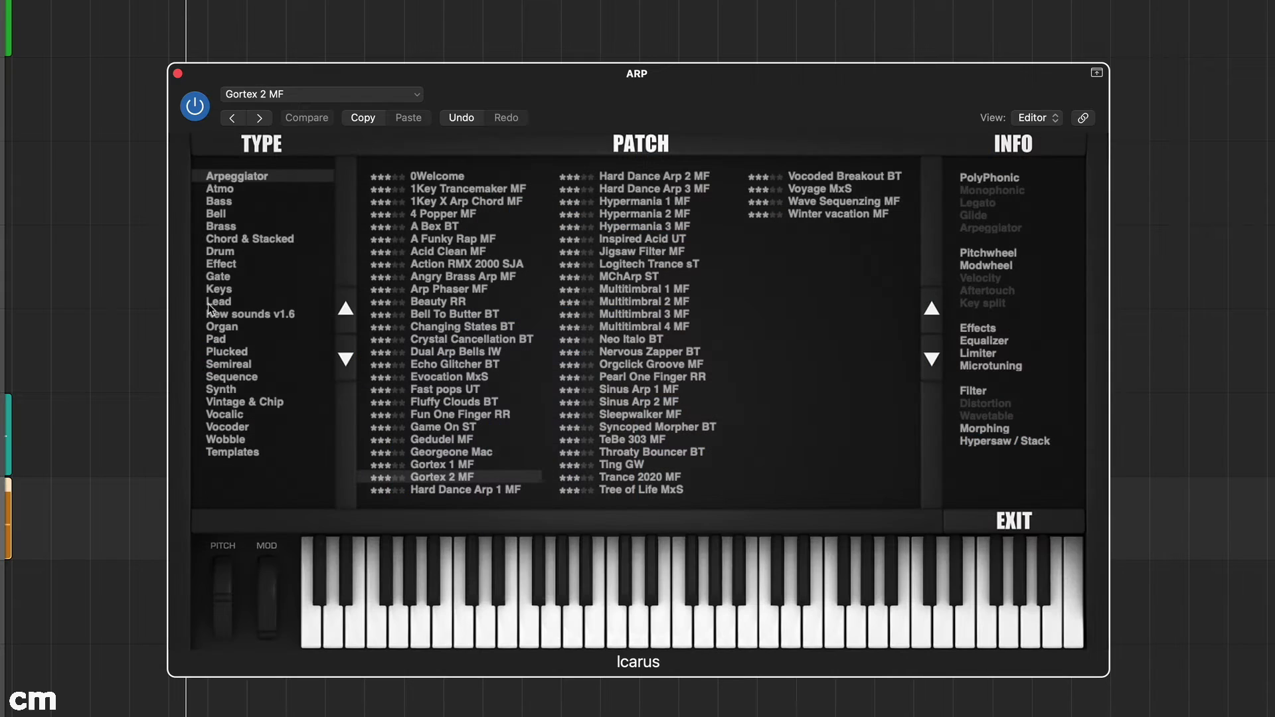
pyautogui.click(1040, 531)
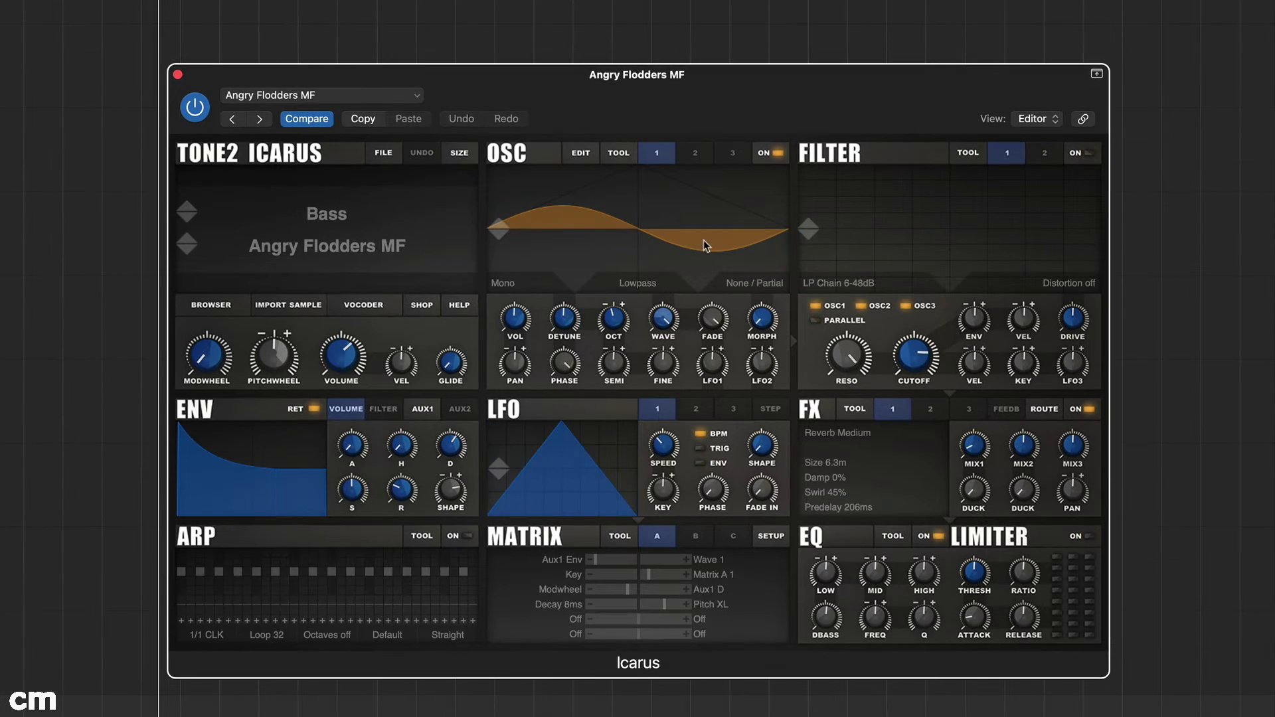
pyautogui.click(218, 308)
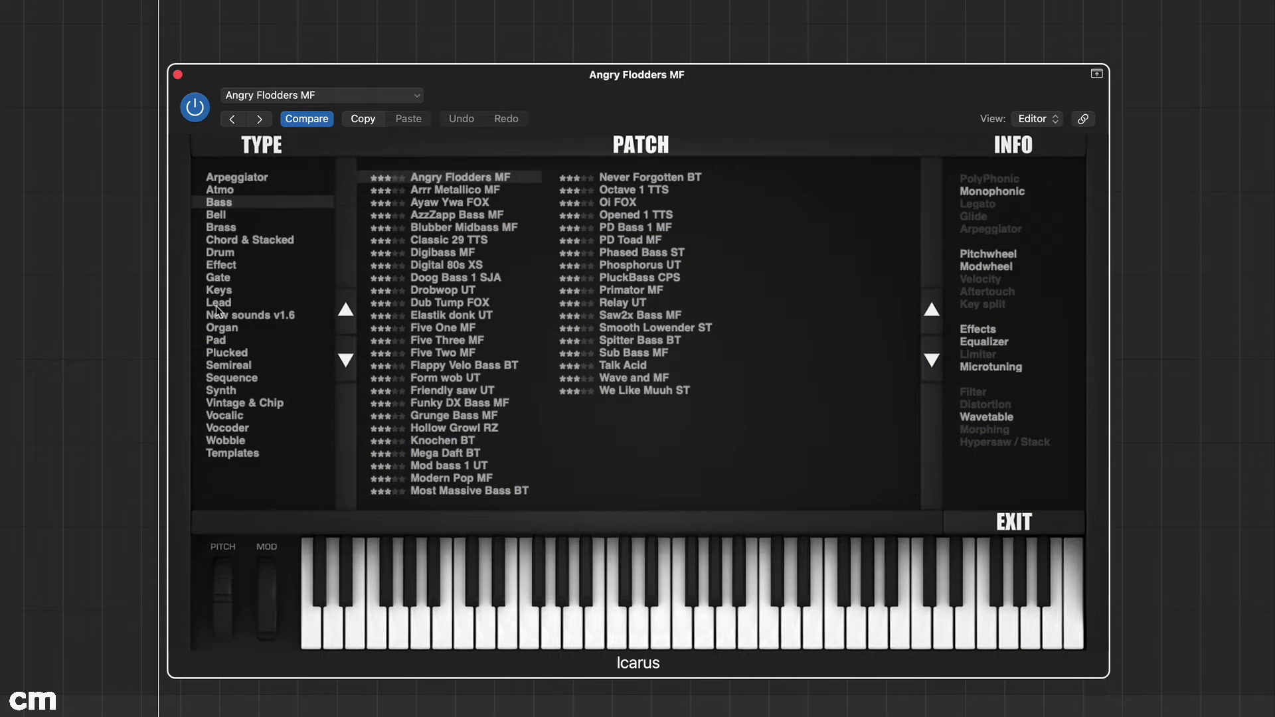
pyautogui.click(257, 245)
pyautogui.click(457, 242)
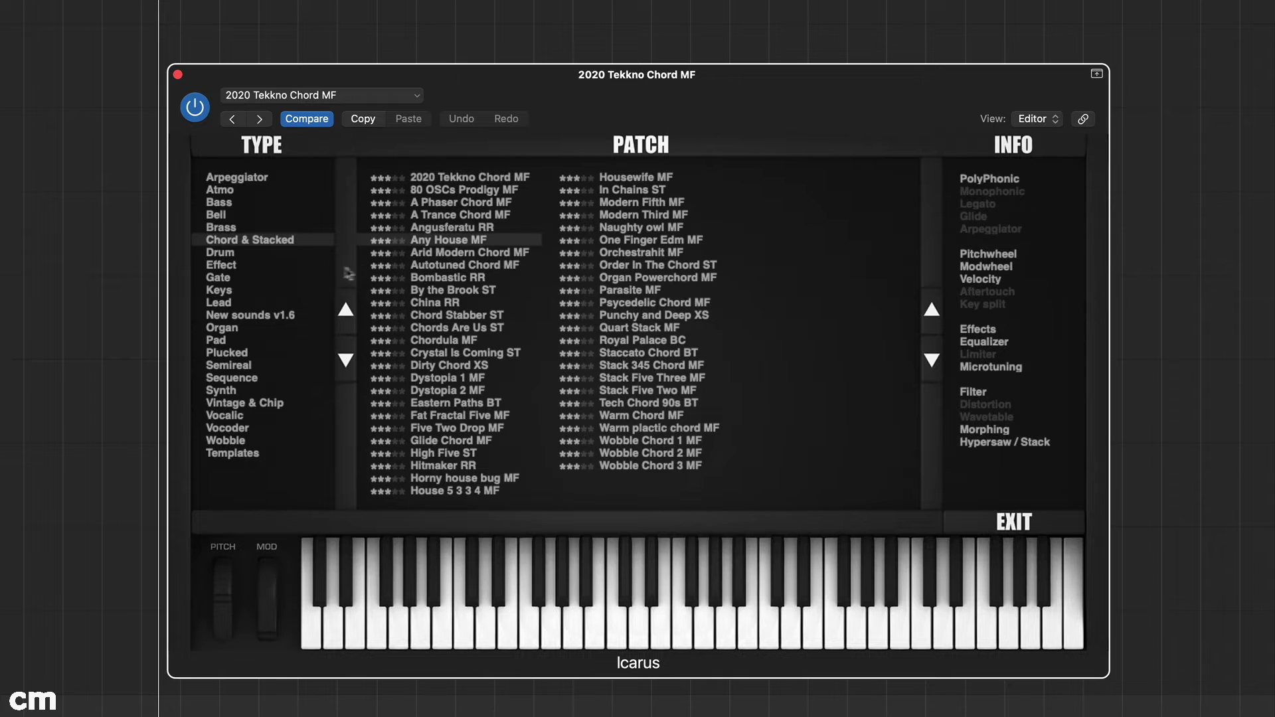
pyautogui.click(219, 278)
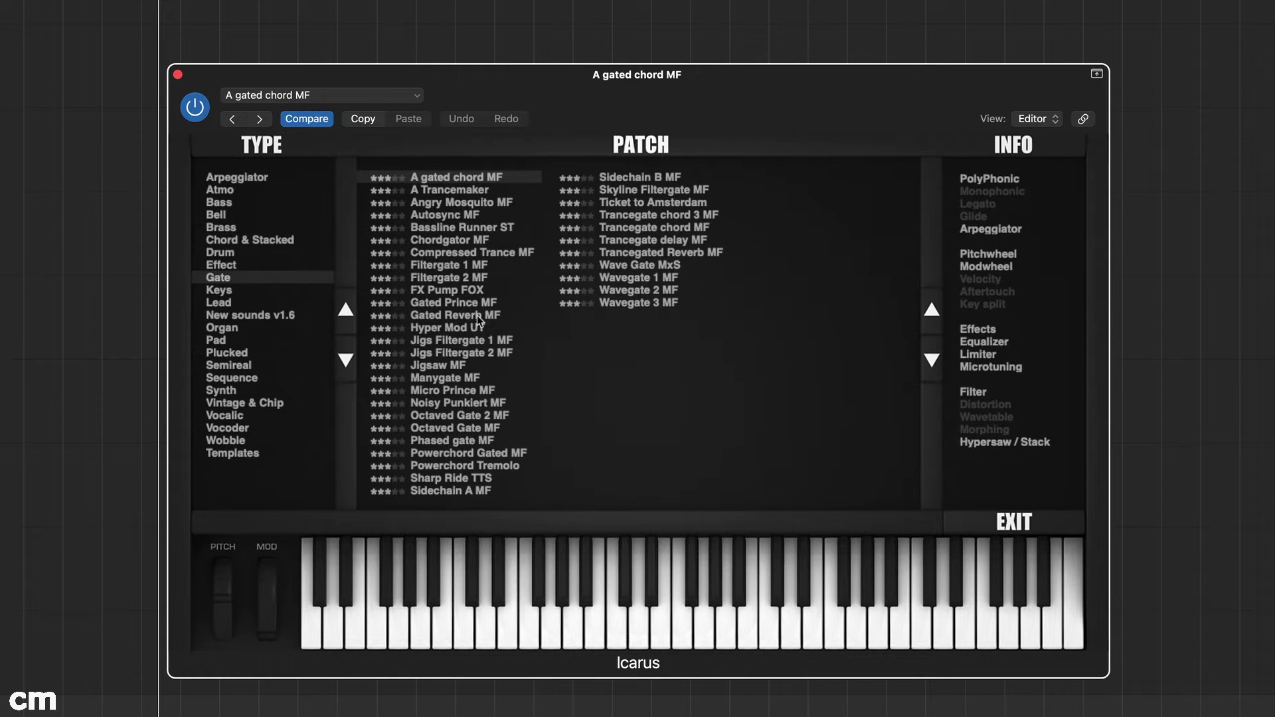
pyautogui.click(477, 314)
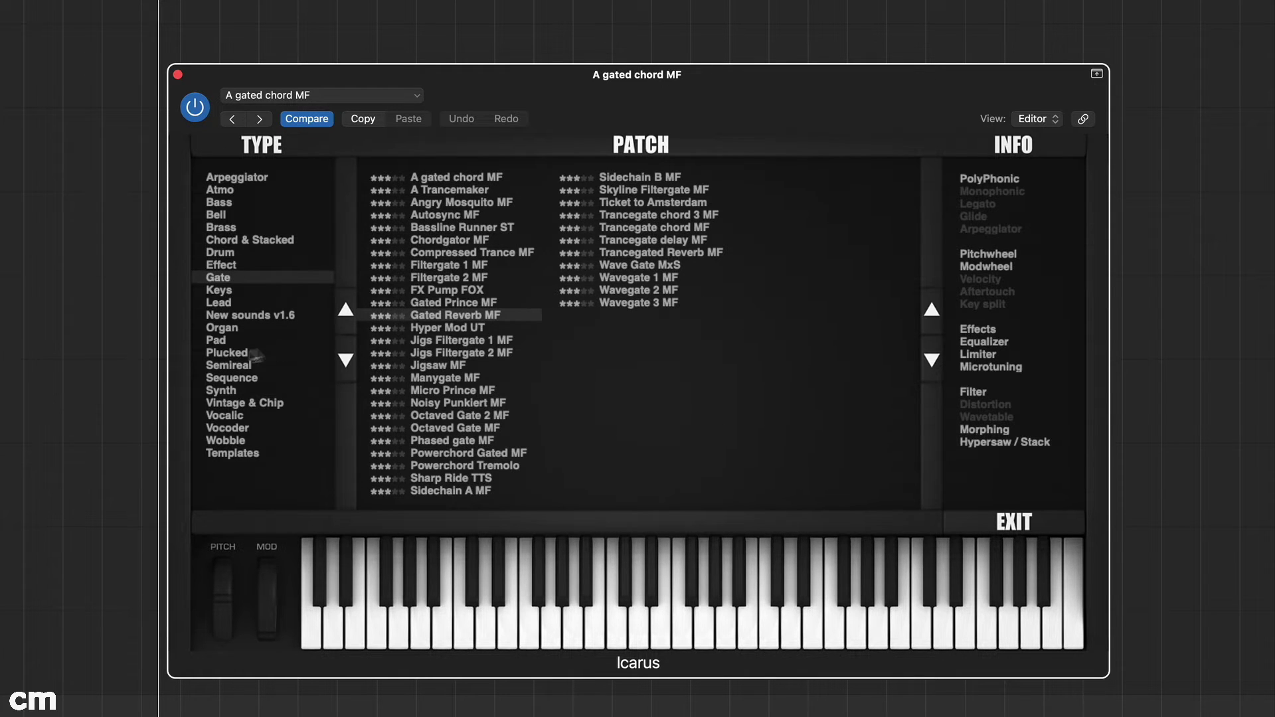
pyautogui.click(221, 341)
pyautogui.click(439, 353)
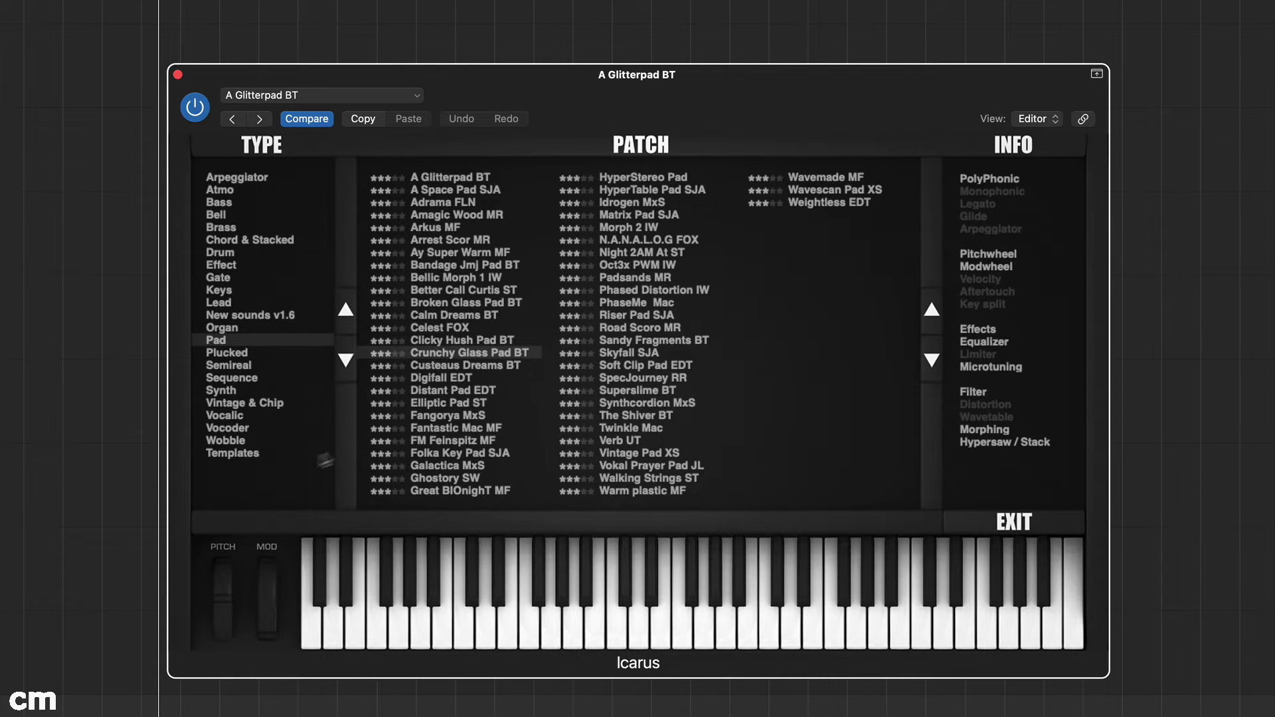
# Load the Supersaw JP8000 template from the Templates category and close the browser.
pyautogui.click(232, 453)
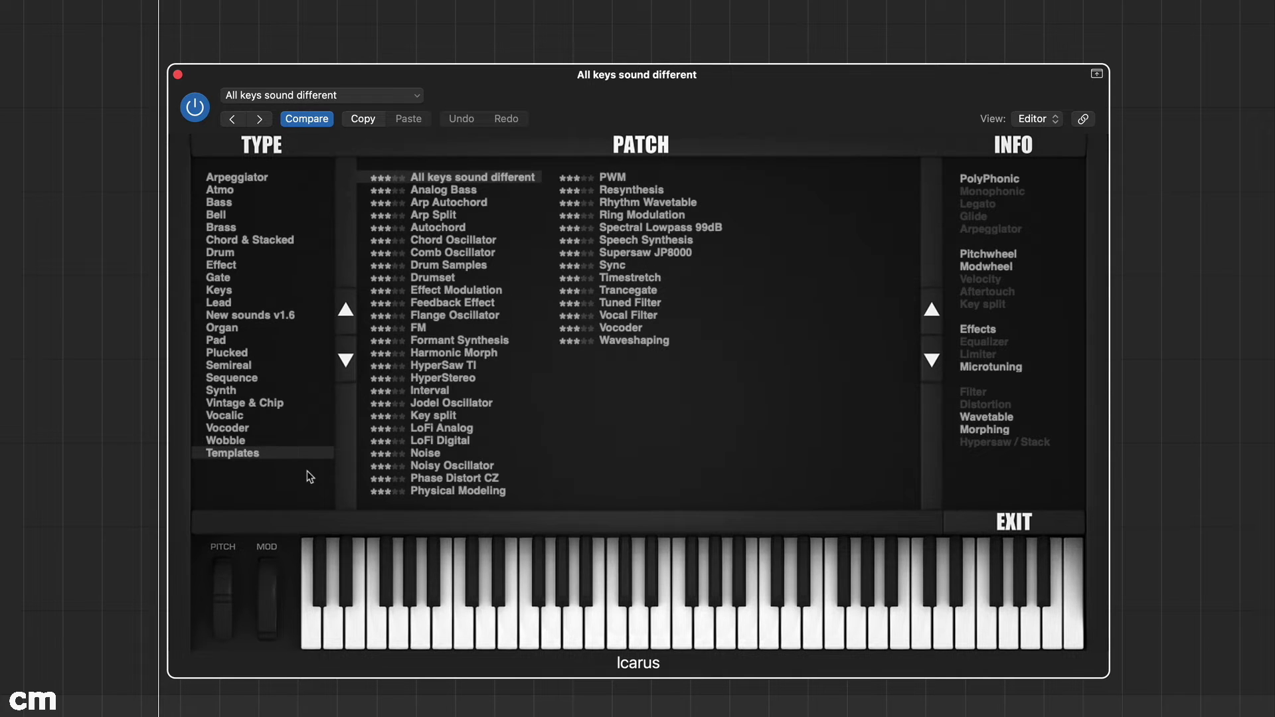
pyautogui.click(651, 256)
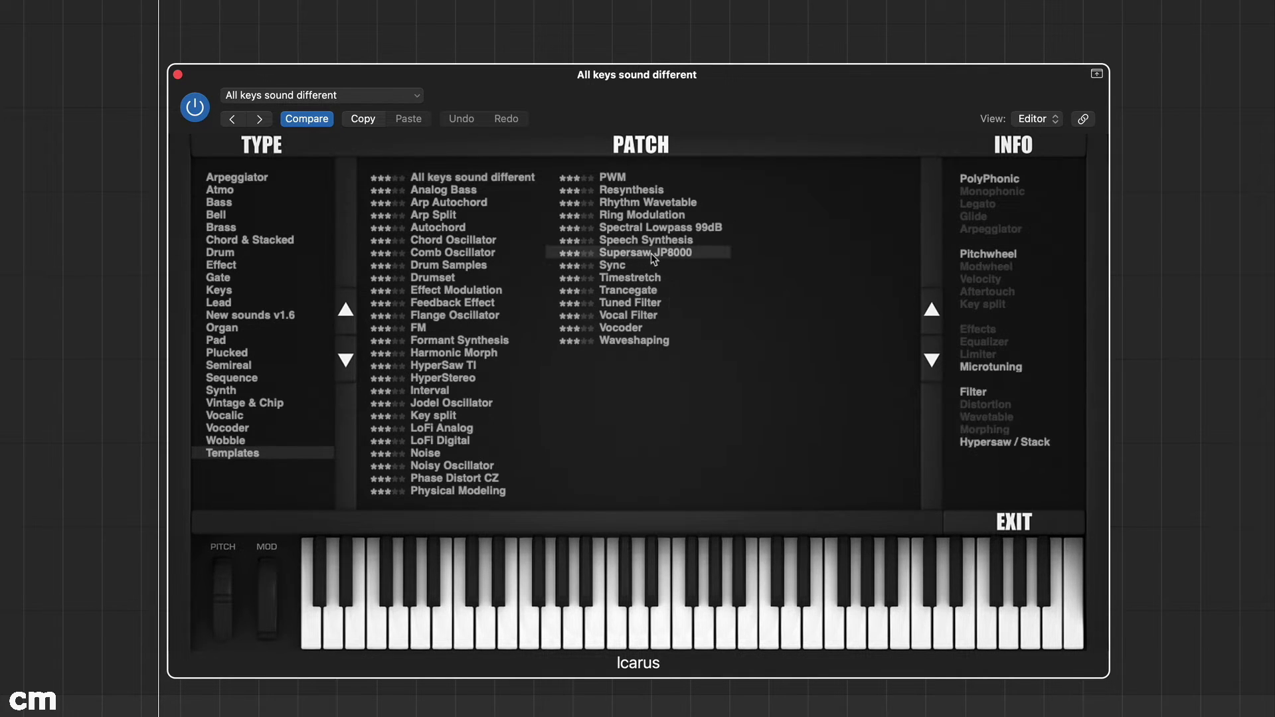
pyautogui.click(1015, 524)
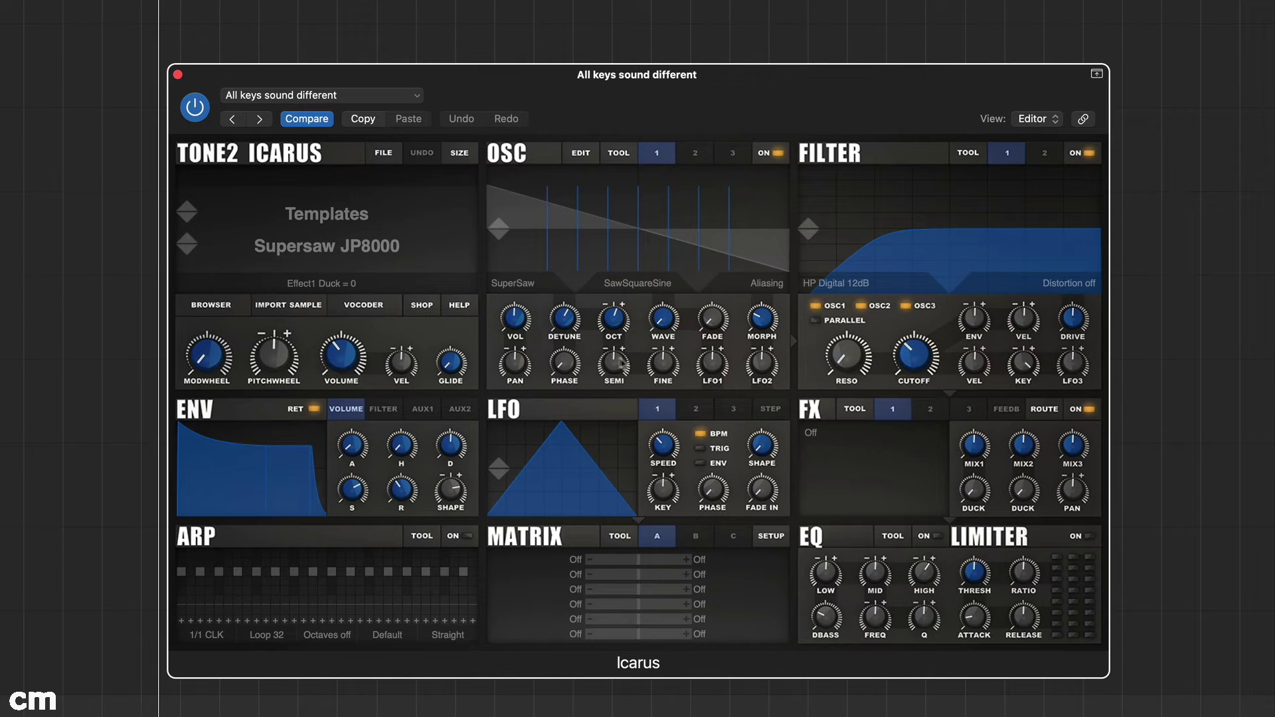
# Drag the oscillator 1 detune knob up to 60 to widen the Supersaw JP8000 sound.
pyautogui.moveTo(565, 326)
pyautogui.mouseDown()
pyautogui.moveTo(567, 342)
pyautogui.moveTo(566, 321)
pyautogui.mouseUp()
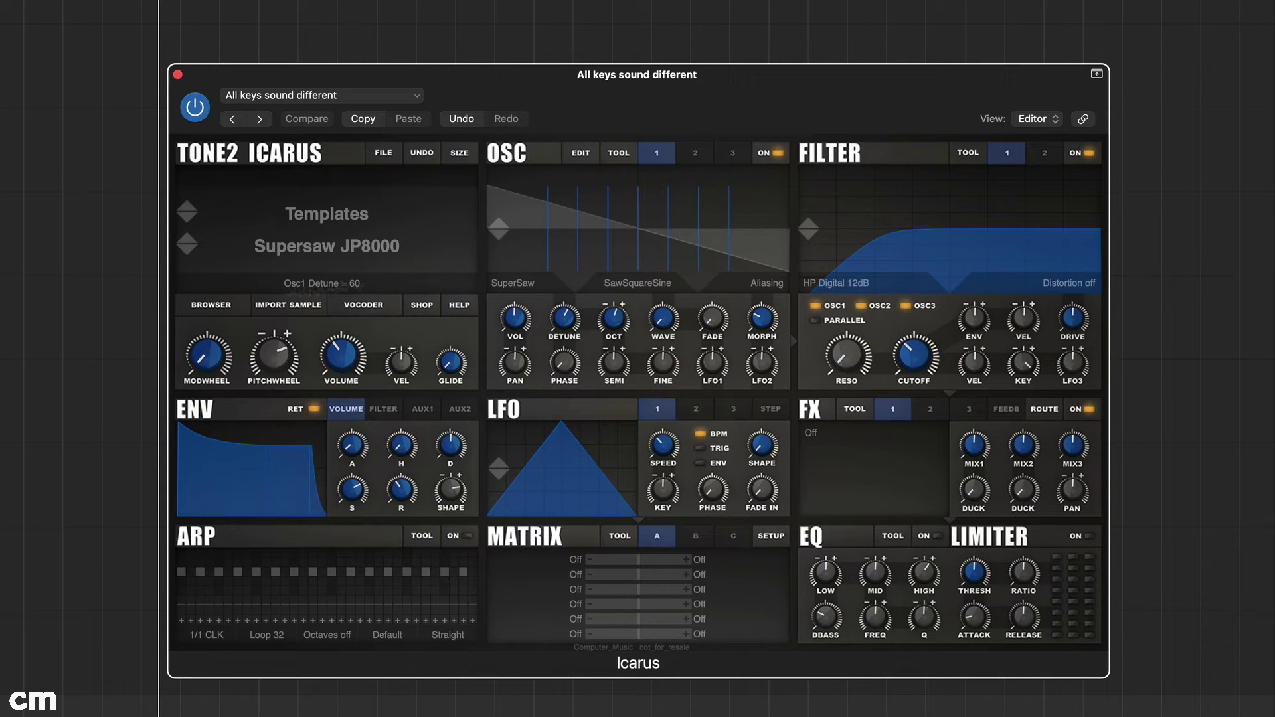
# Load the Waveshaping template from the Templates browser, leaving oscillator 1 on SawSquareSine.
pyautogui.click(214, 309)
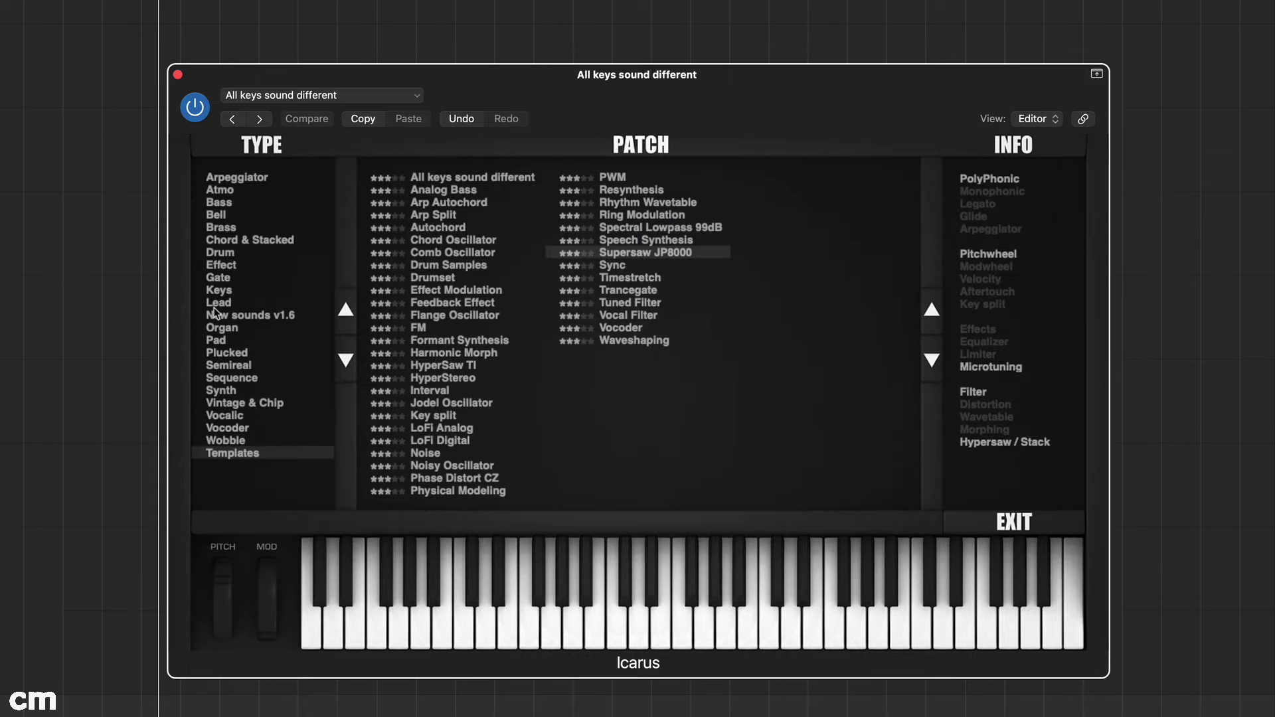
pyautogui.click(621, 341)
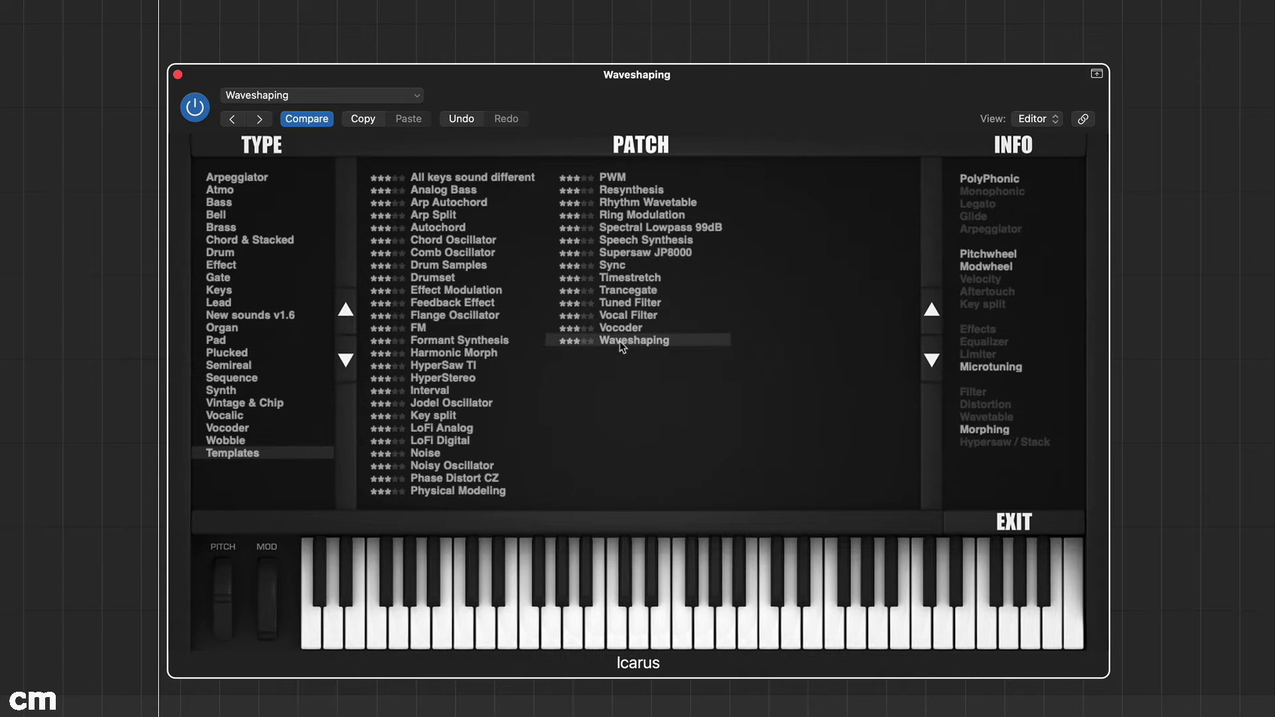
pyautogui.click(1008, 529)
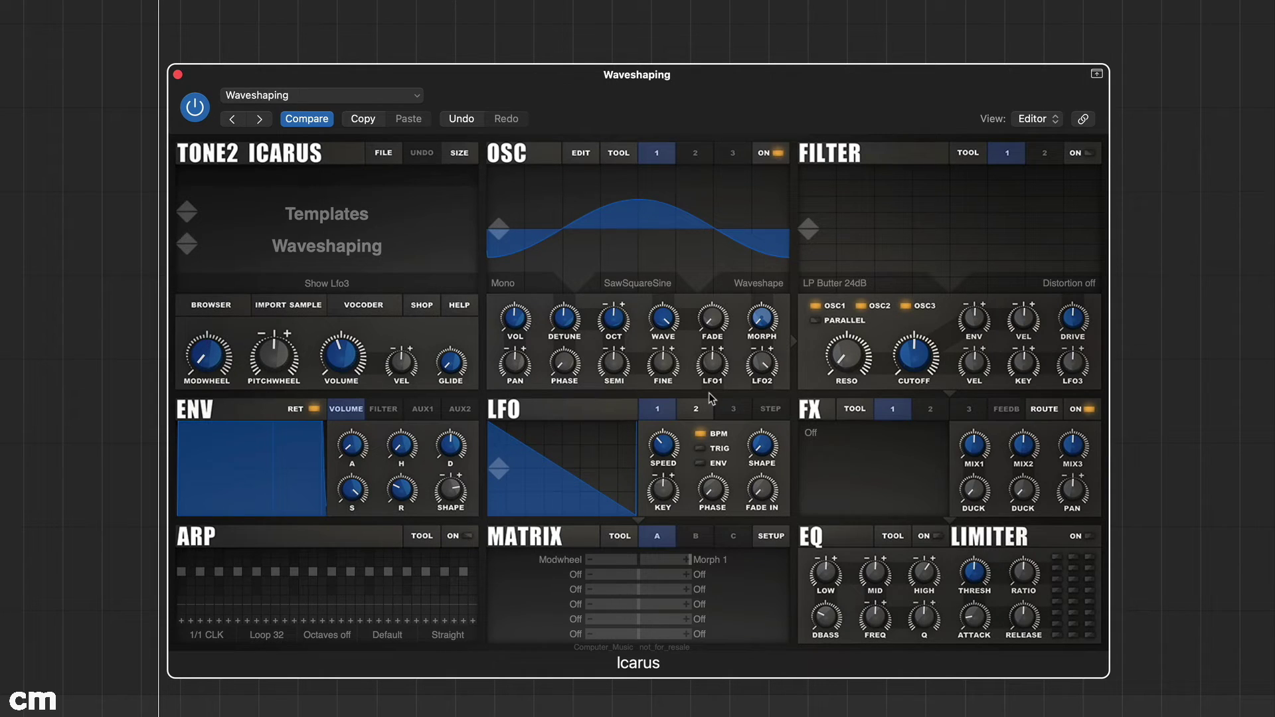
# Adjust OSC LFO2, then lower oscillator 1's wave position to a saw ramp and open the wavetable editor.
pyautogui.moveTo(748, 373); pyautogui.dragTo(758, 460)
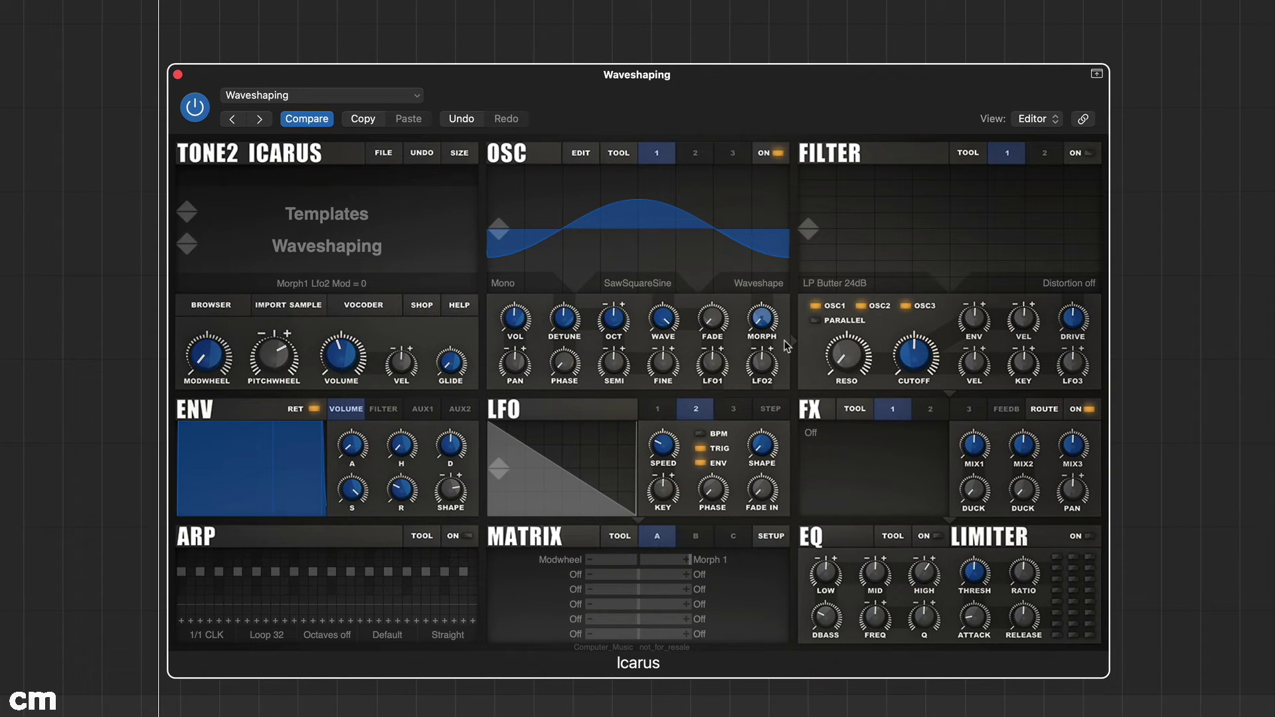
pyautogui.moveTo(670, 326)
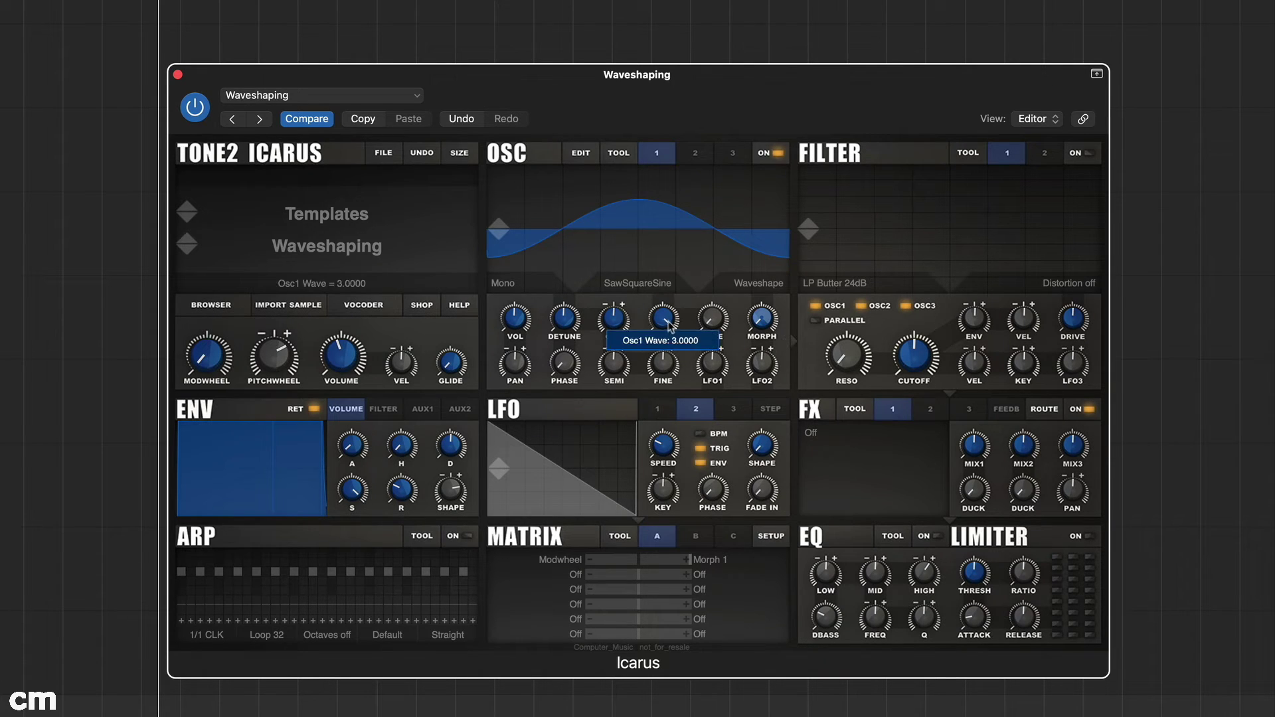
pyautogui.moveTo(664, 325); pyautogui.dragTo(661, 407)
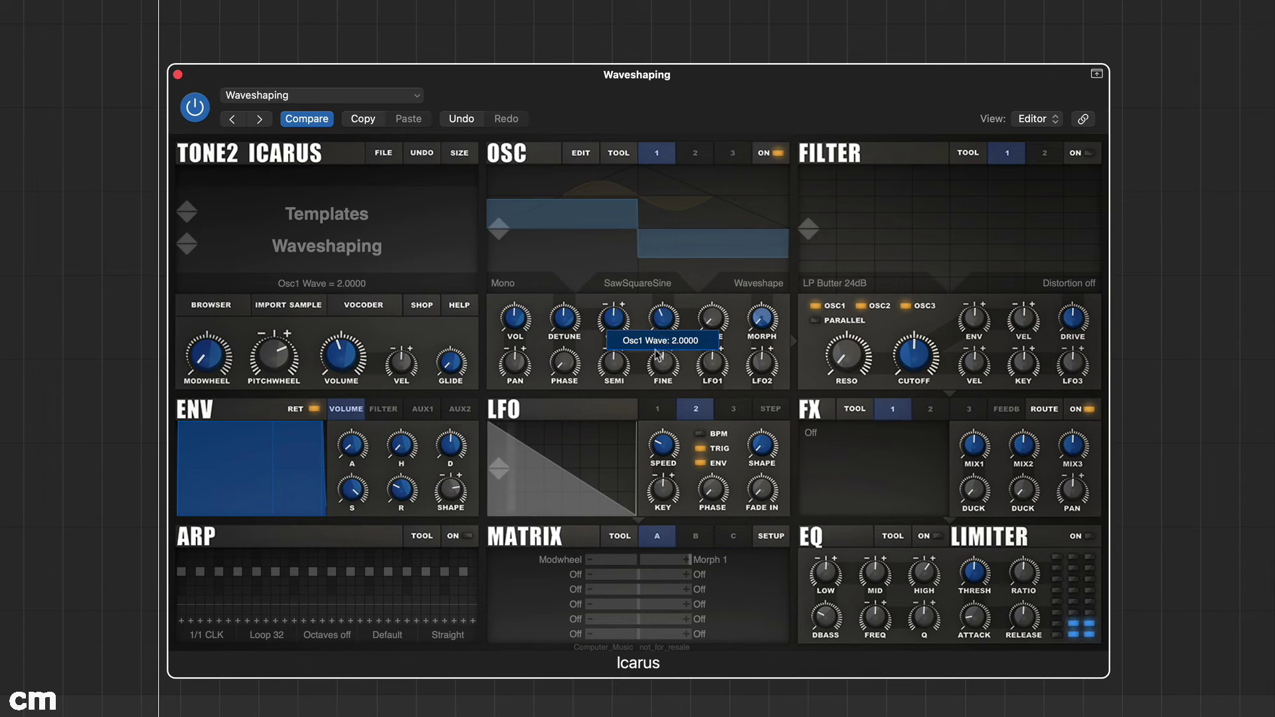
pyautogui.moveTo(655, 349); pyautogui.dragTo(661, 364)
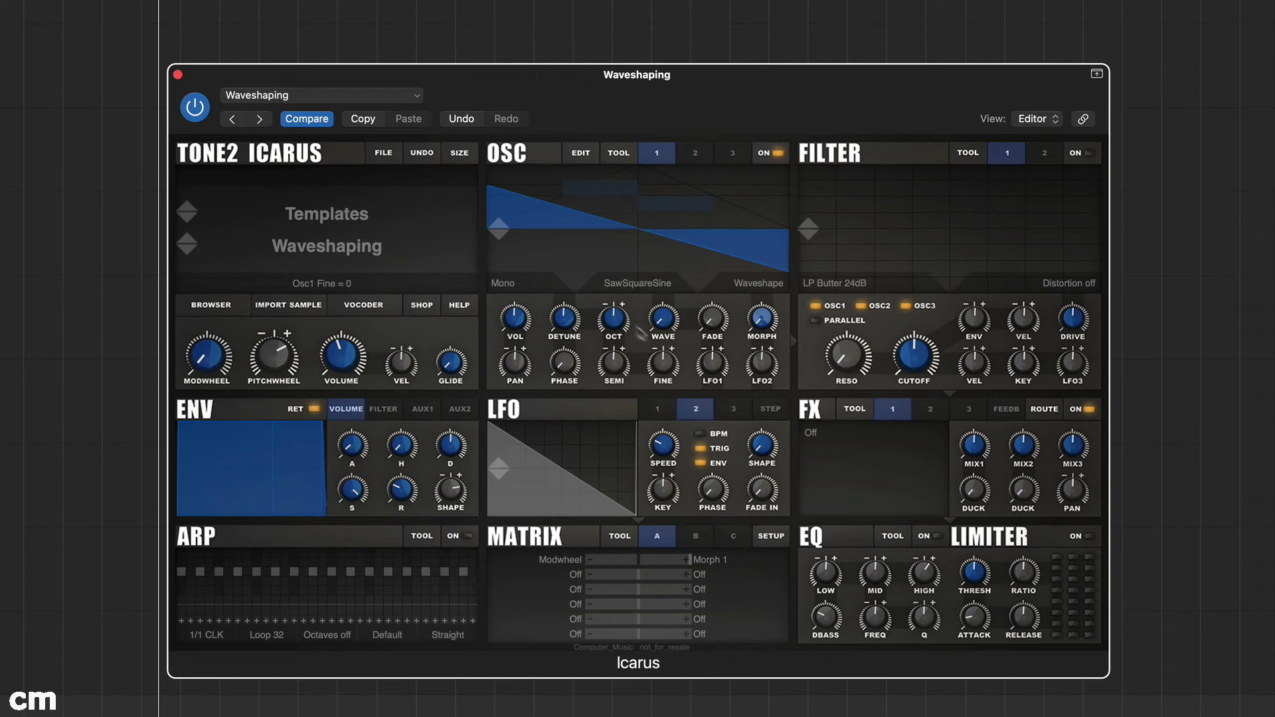
pyautogui.click(582, 157)
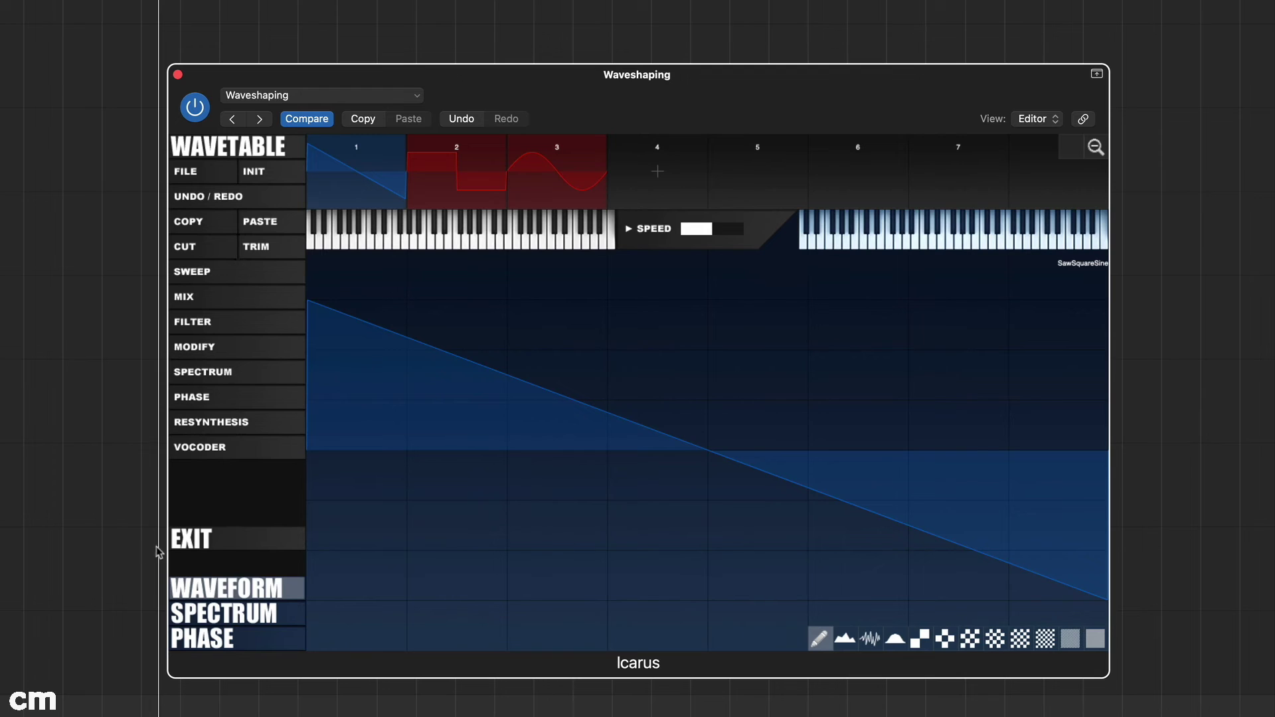
# Switch oscillator 1 to the PWM > Square PWM wavetable and inspect it in the editor.
pyautogui.click(194, 548)
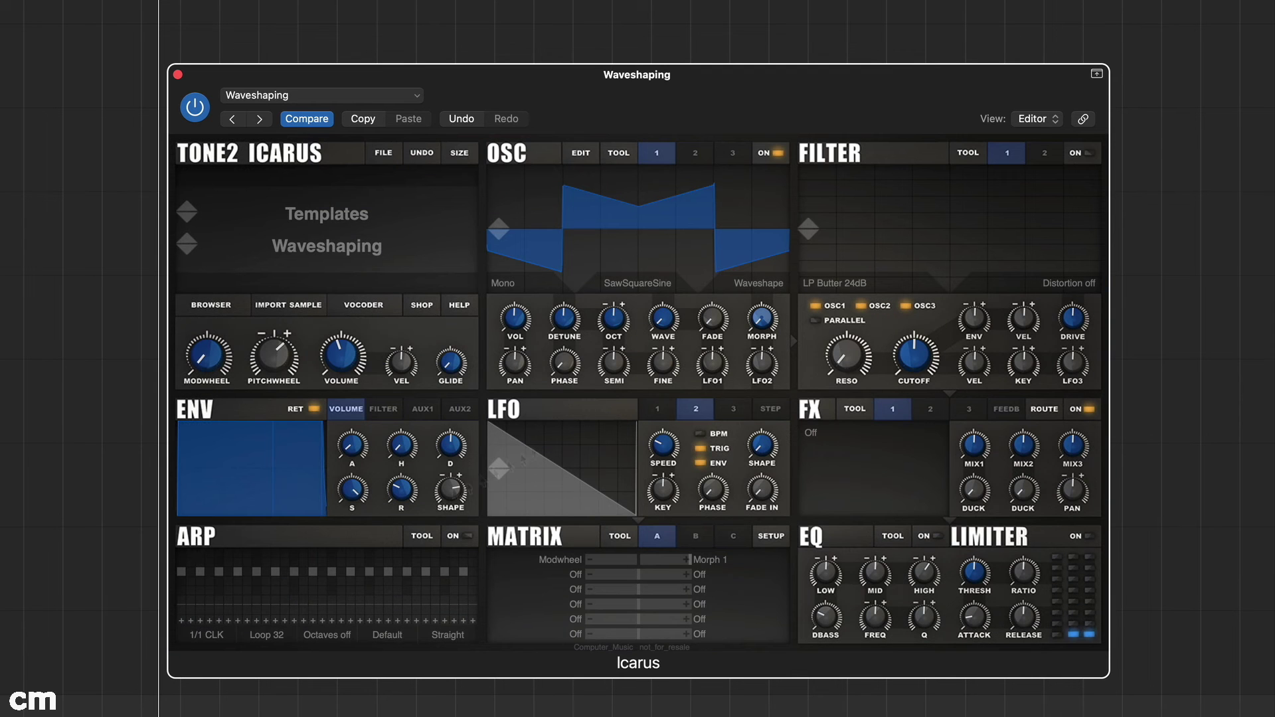
pyautogui.click(657, 155)
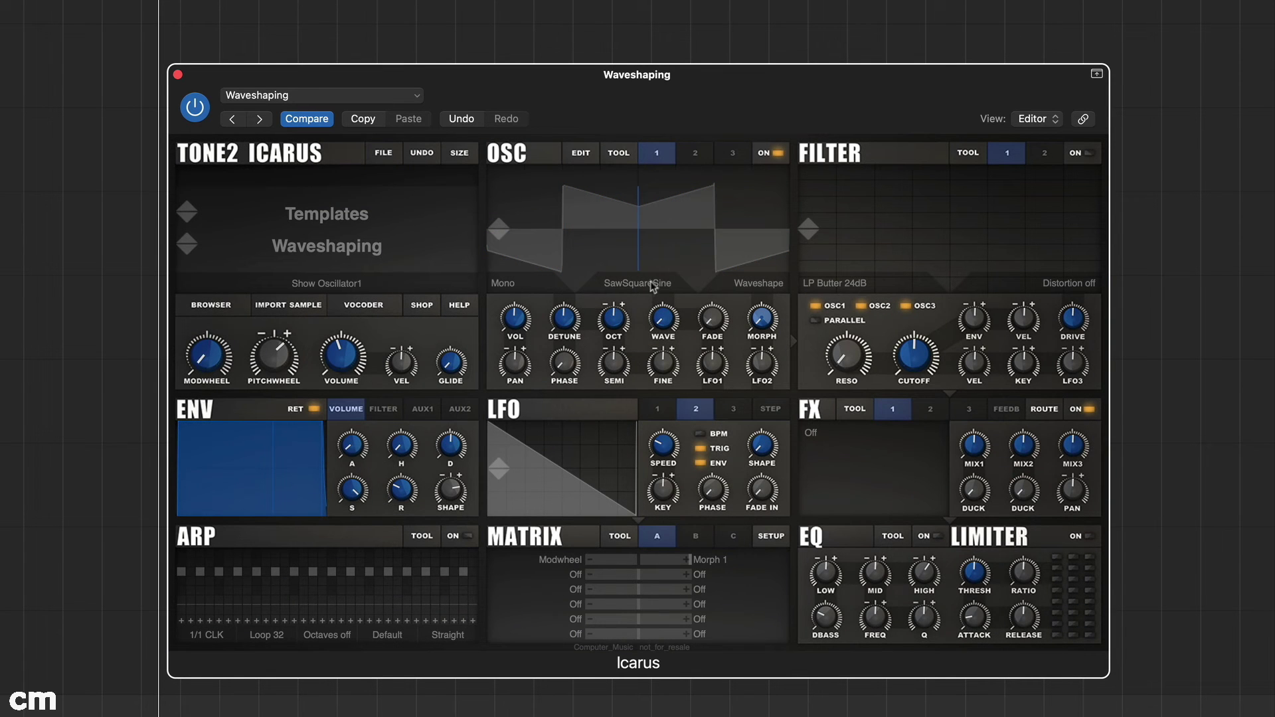
pyautogui.click(654, 284)
pyautogui.moveTo(650, 307)
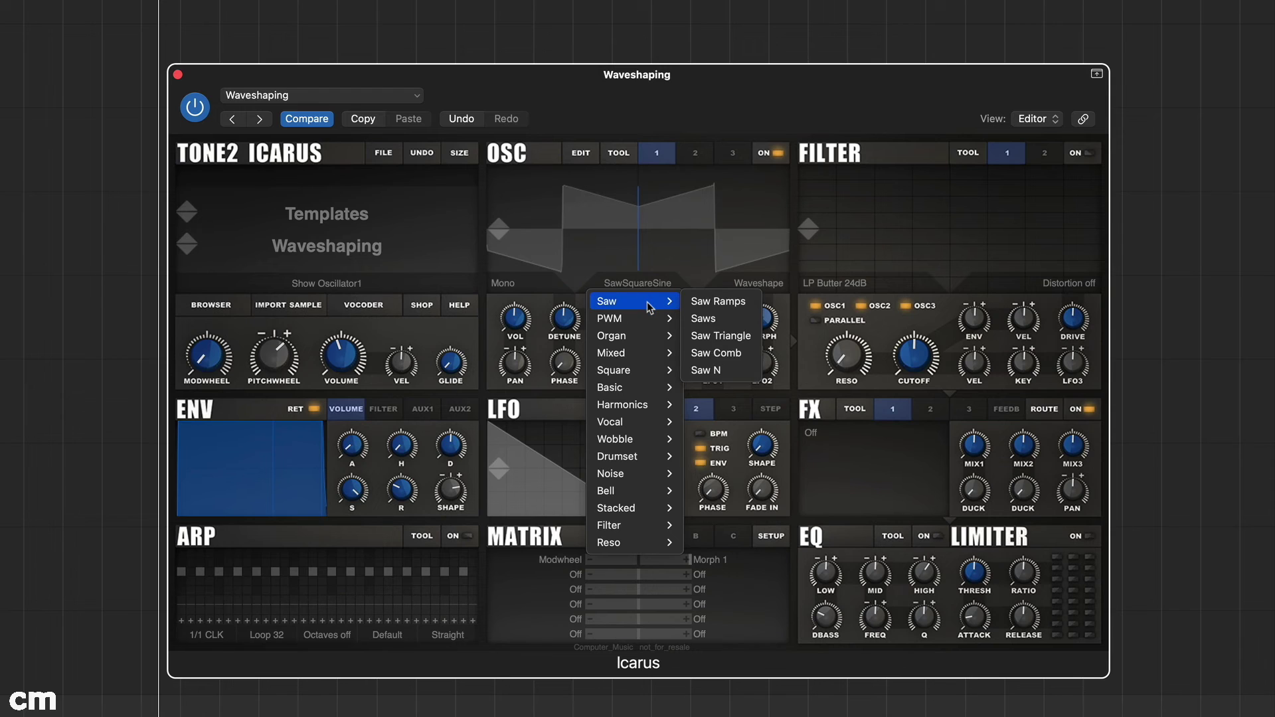
pyautogui.click(695, 321)
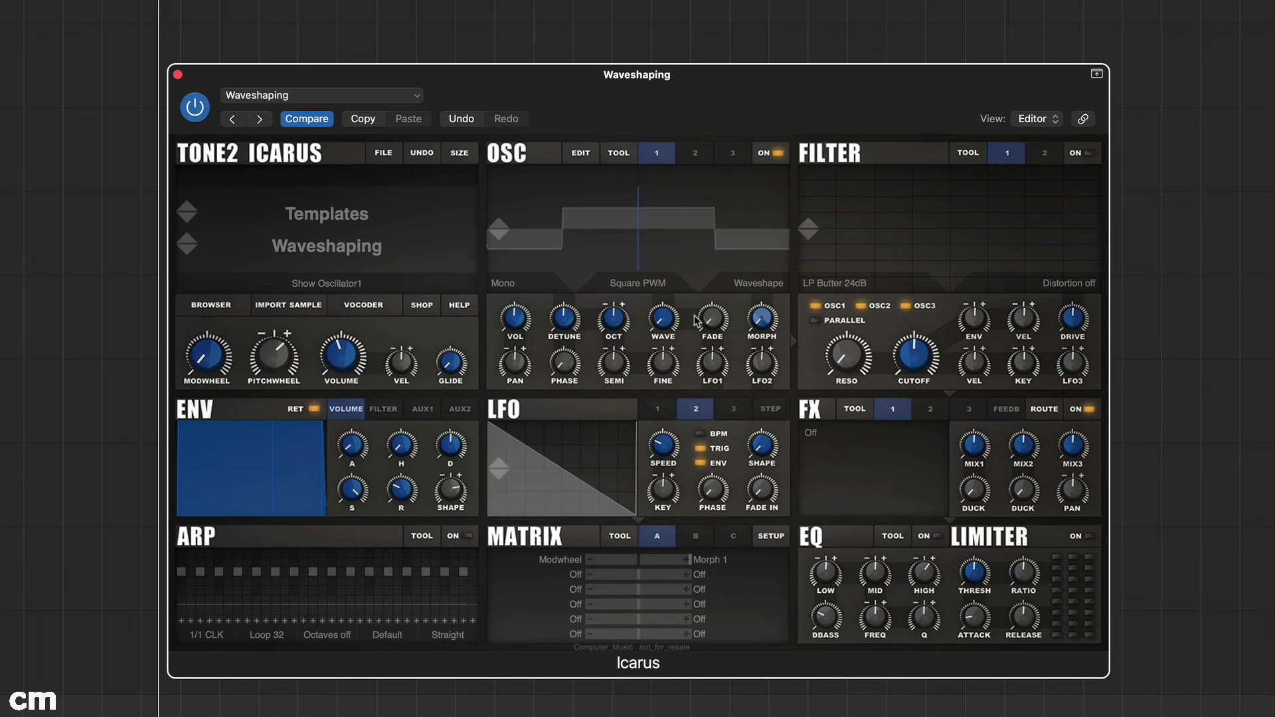
pyautogui.click(580, 155)
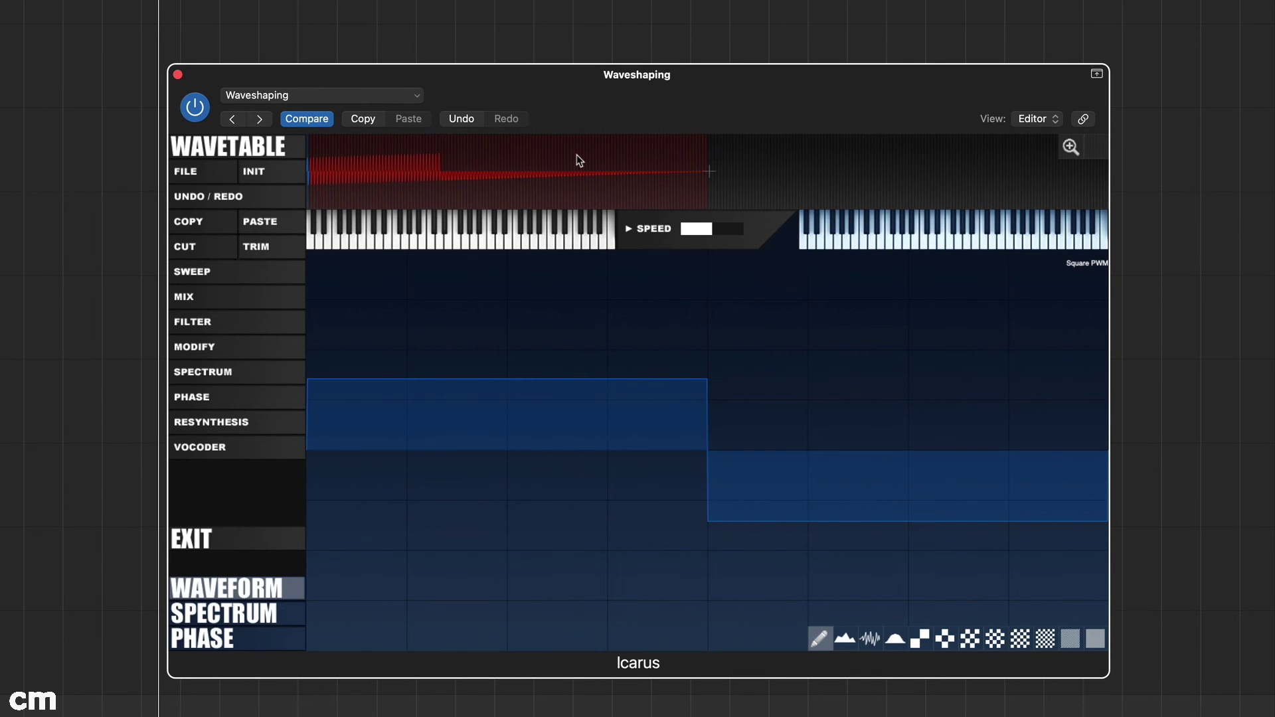
# Set oscillator 1's LFO1 wave-position modulation to 100, then reopen the wavetable editor.
pyautogui.click(203, 543)
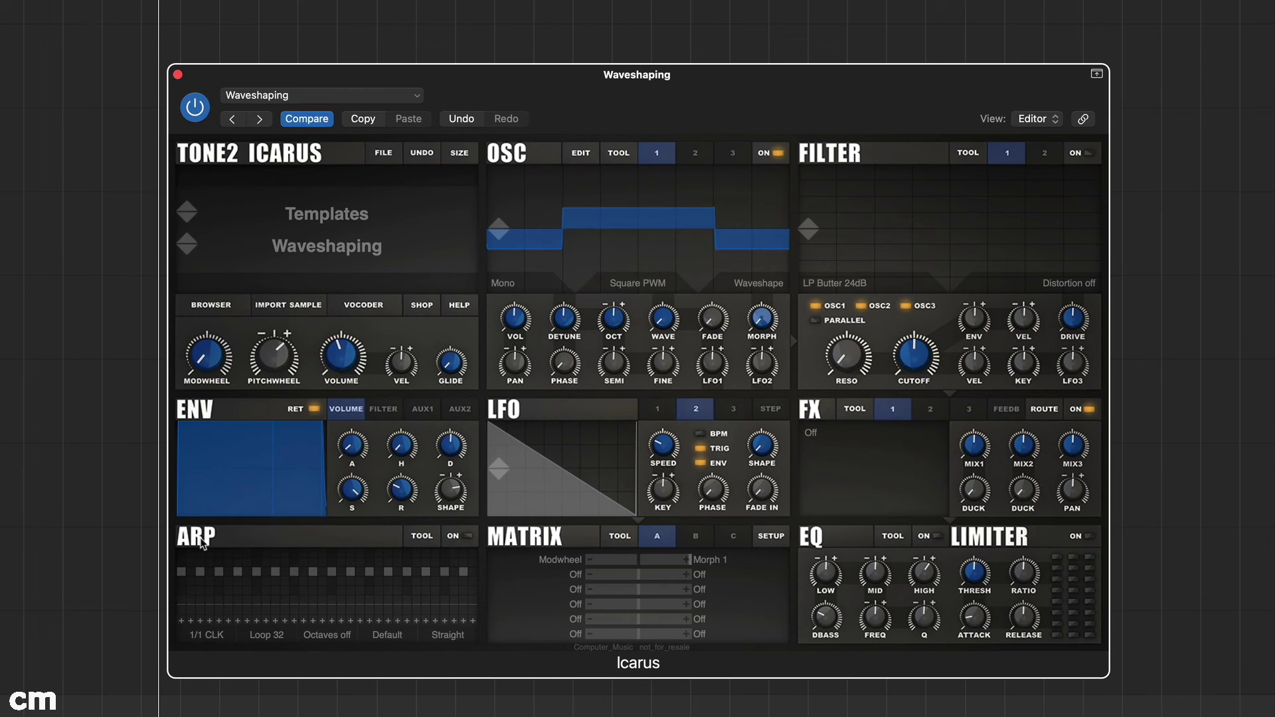
pyautogui.moveTo(711, 364); pyautogui.dragTo(711, 360)
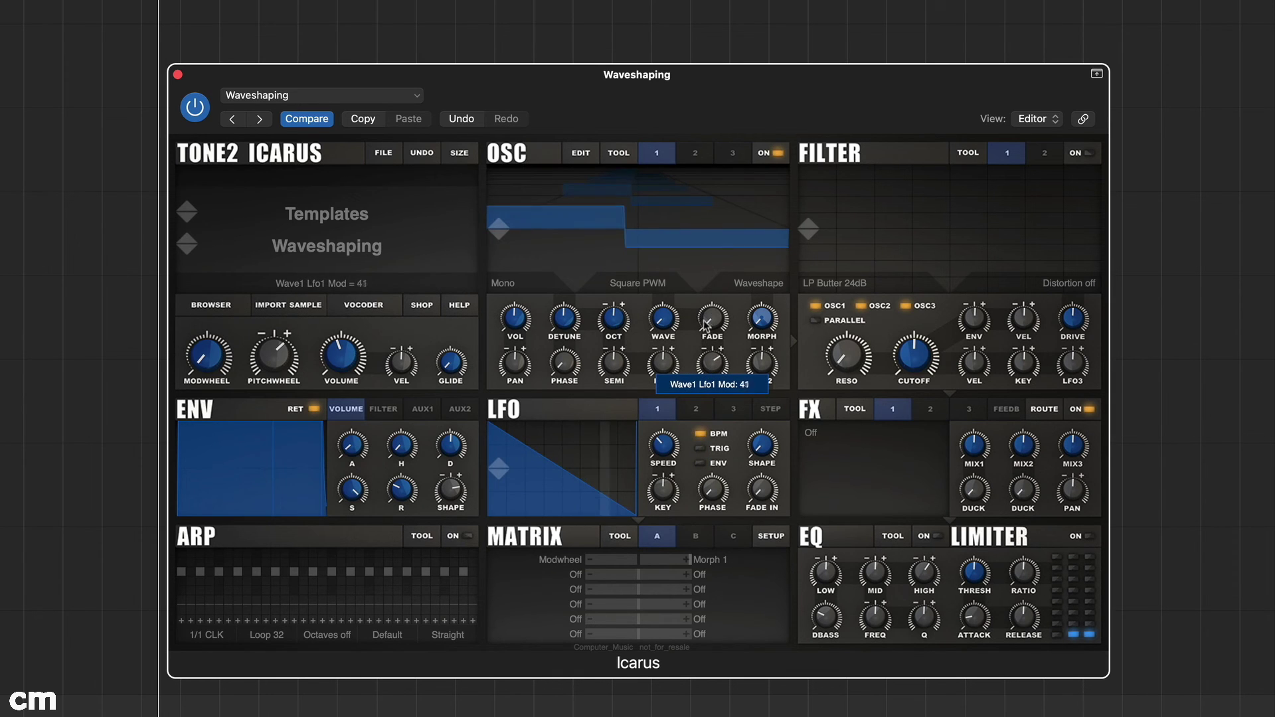
pyautogui.moveTo(711, 358); pyautogui.dragTo(713, 311)
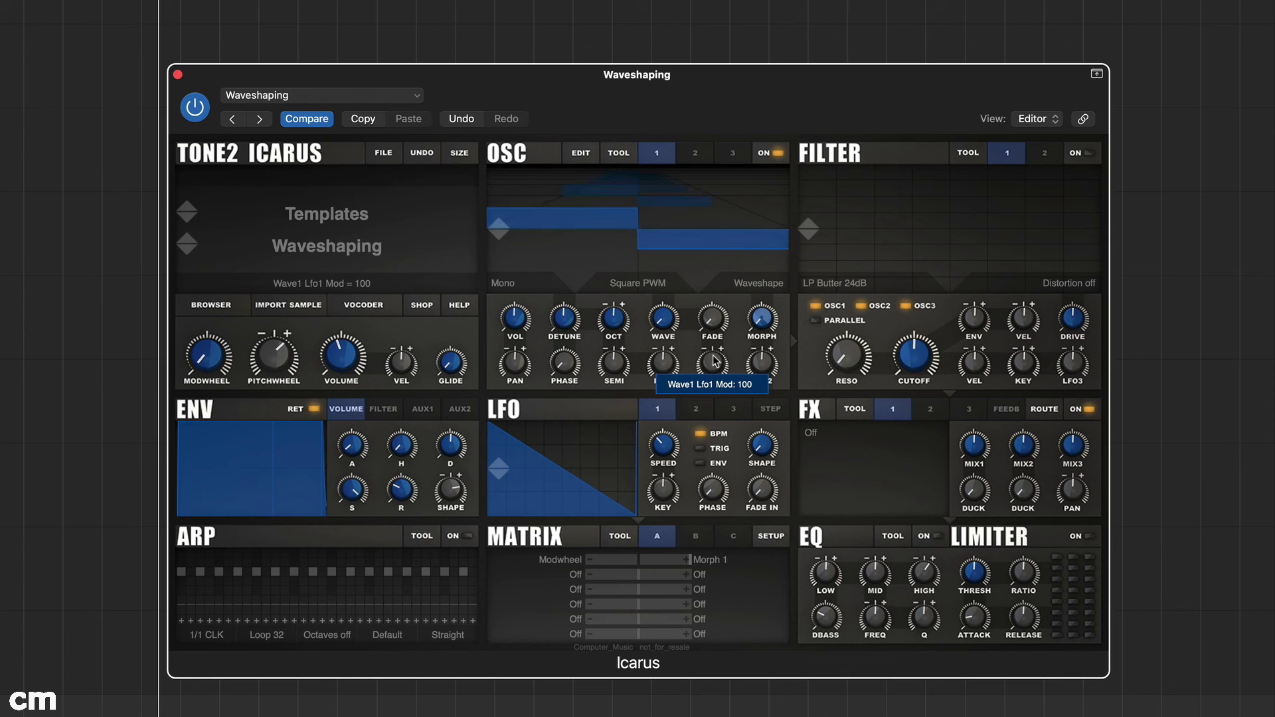
pyautogui.click(570, 156)
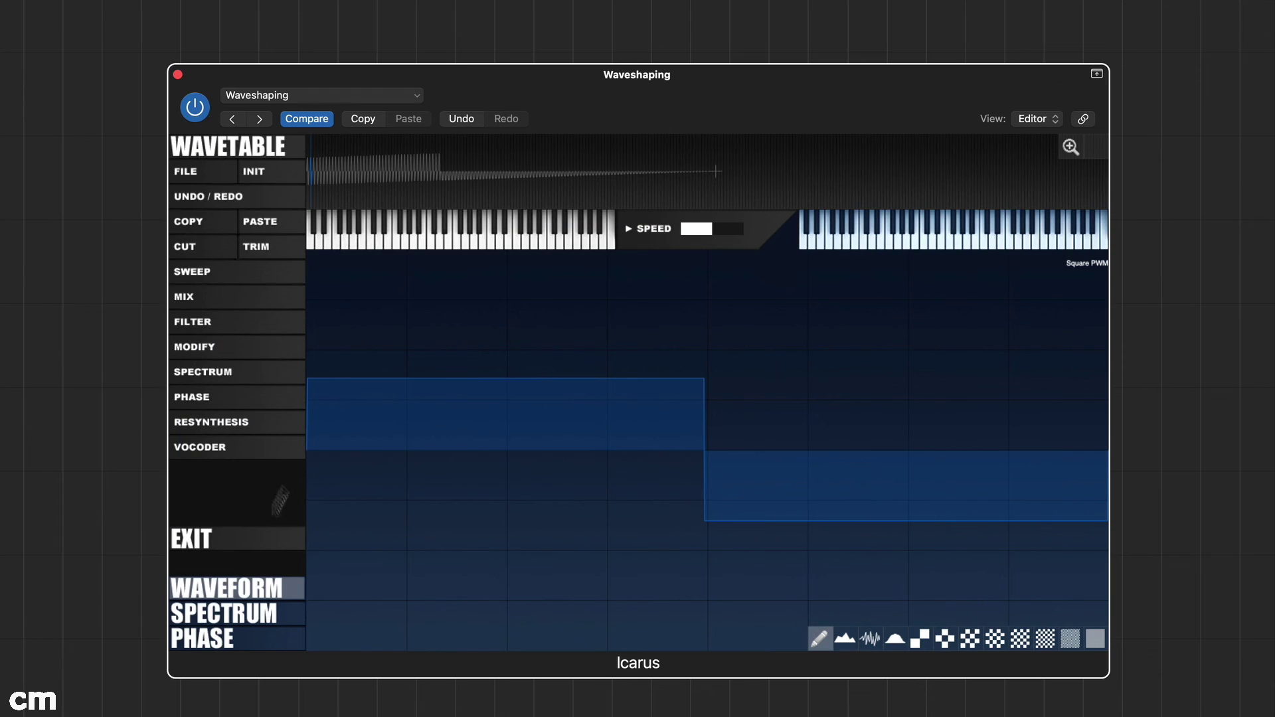
# Check the spectrum and phase views, then select a range of frames in the Square PWM overview.
pyautogui.click(221, 614)
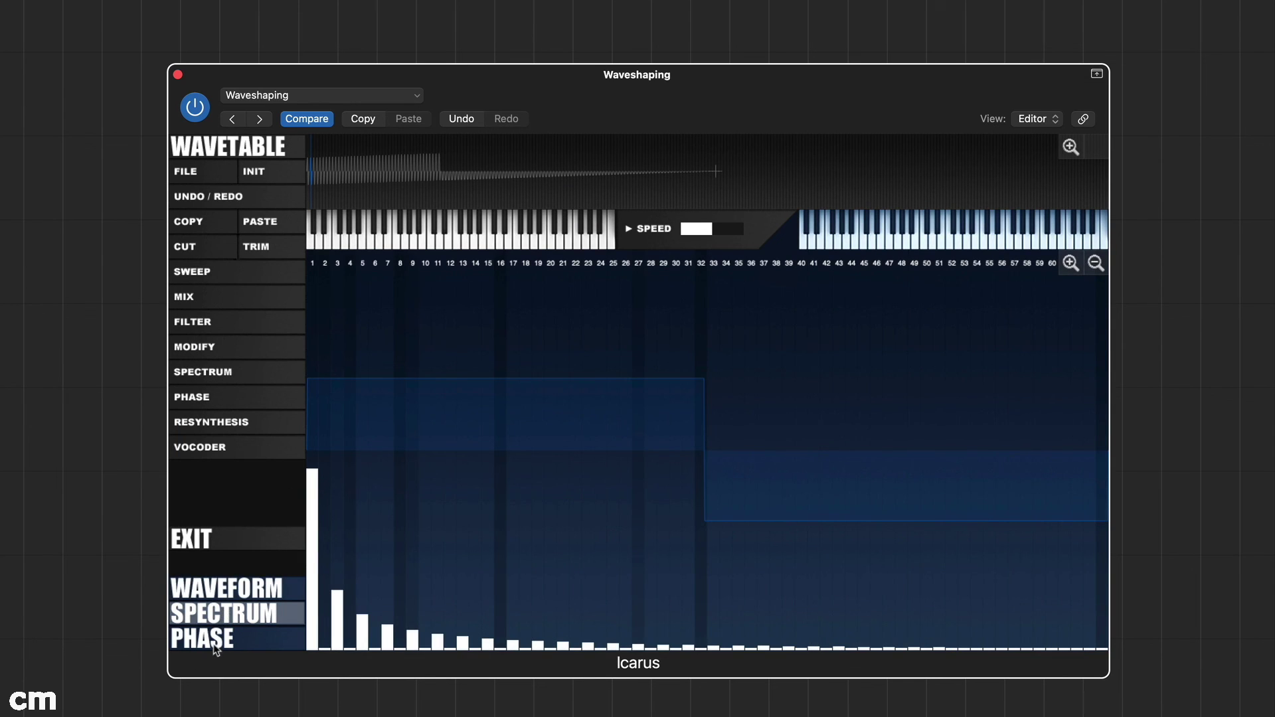
pyautogui.click(216, 643)
pyautogui.click(235, 594)
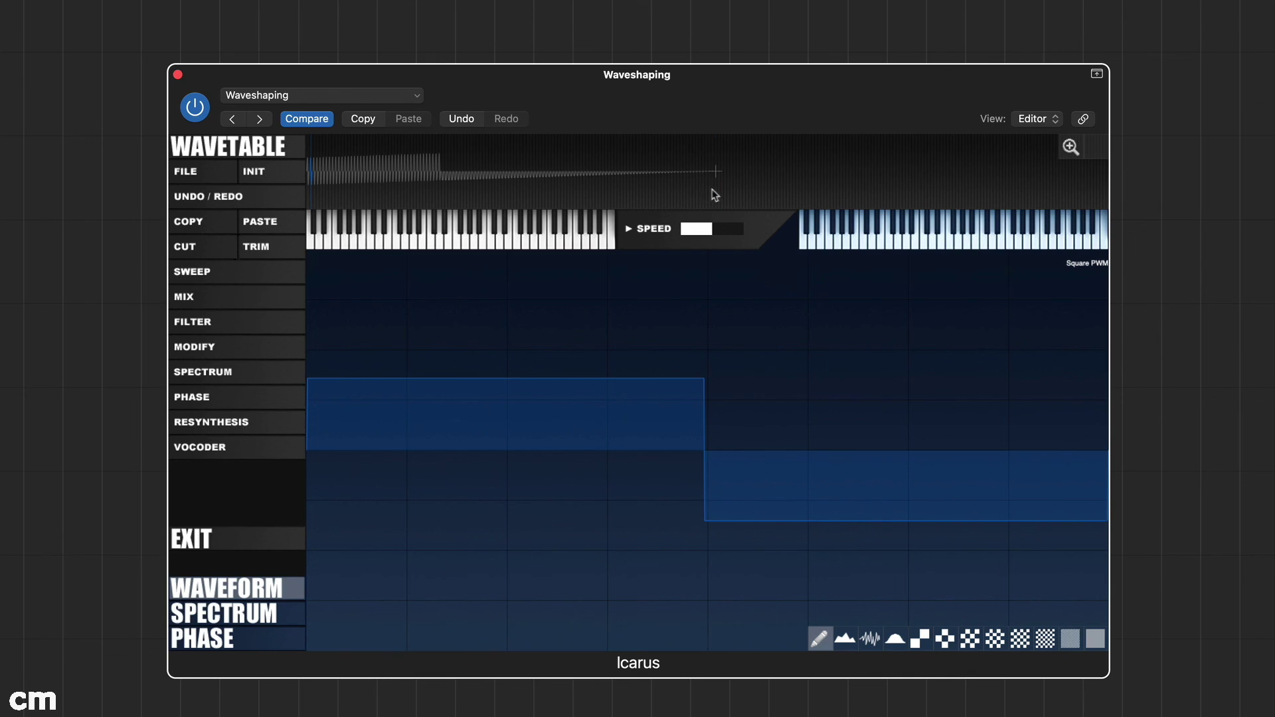
pyautogui.moveTo(714, 195); pyautogui.dragTo(629, 191)
pyautogui.moveTo(551, 166); pyautogui.dragTo(294, 186)
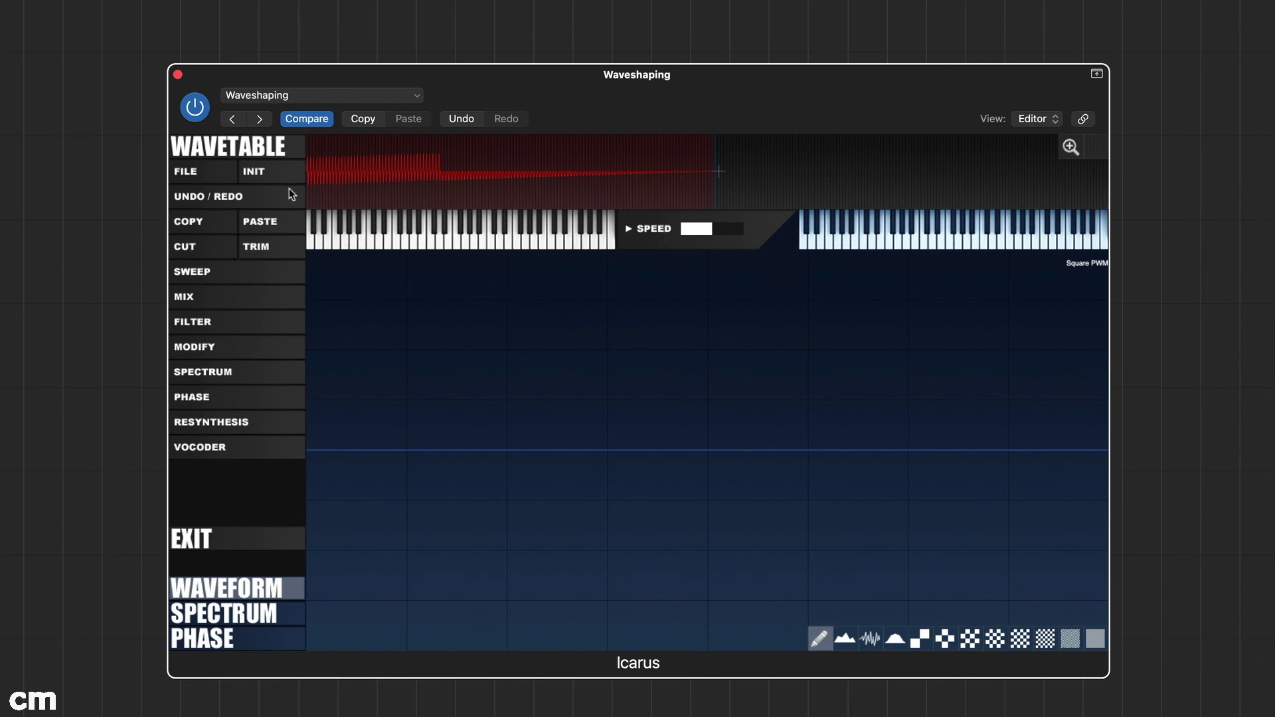
# Apply the FM Saw by value modification at 29 to the selected frames.
pyautogui.click(202, 349)
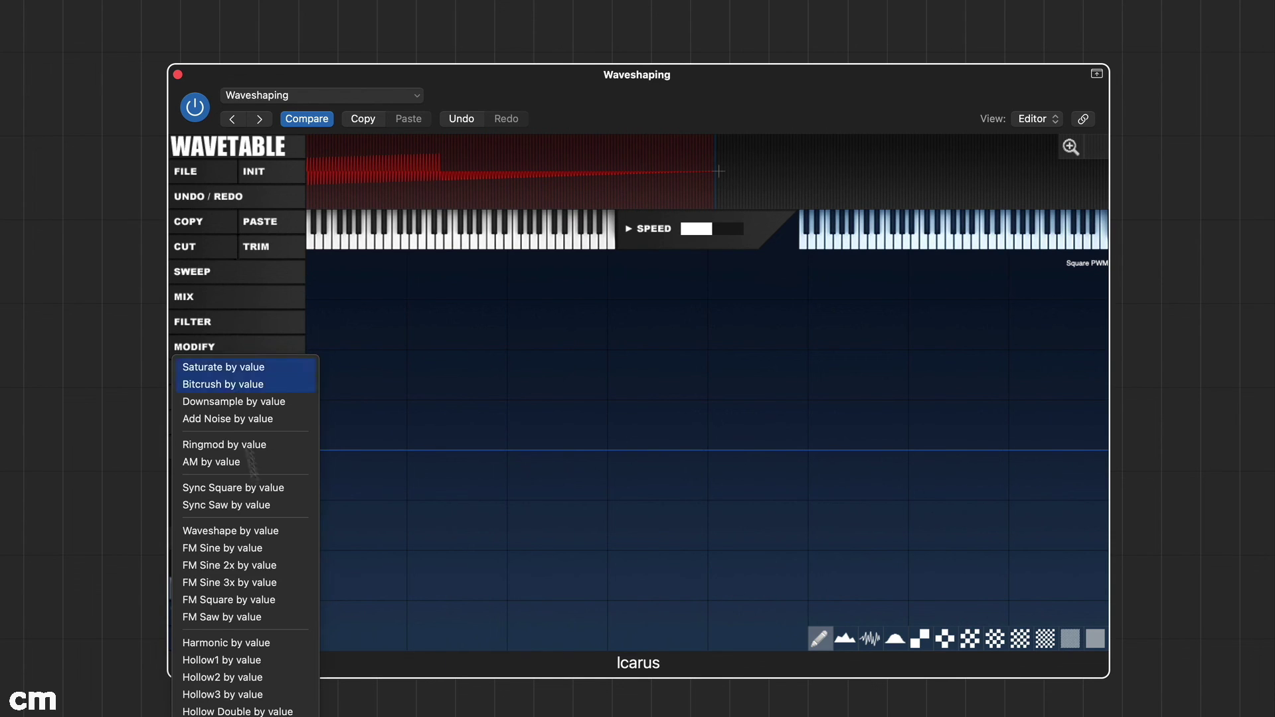
pyautogui.click(229, 618)
pyautogui.moveTo(656, 283); pyautogui.dragTo(541, 284)
pyautogui.click(526, 359)
pyautogui.click(528, 362)
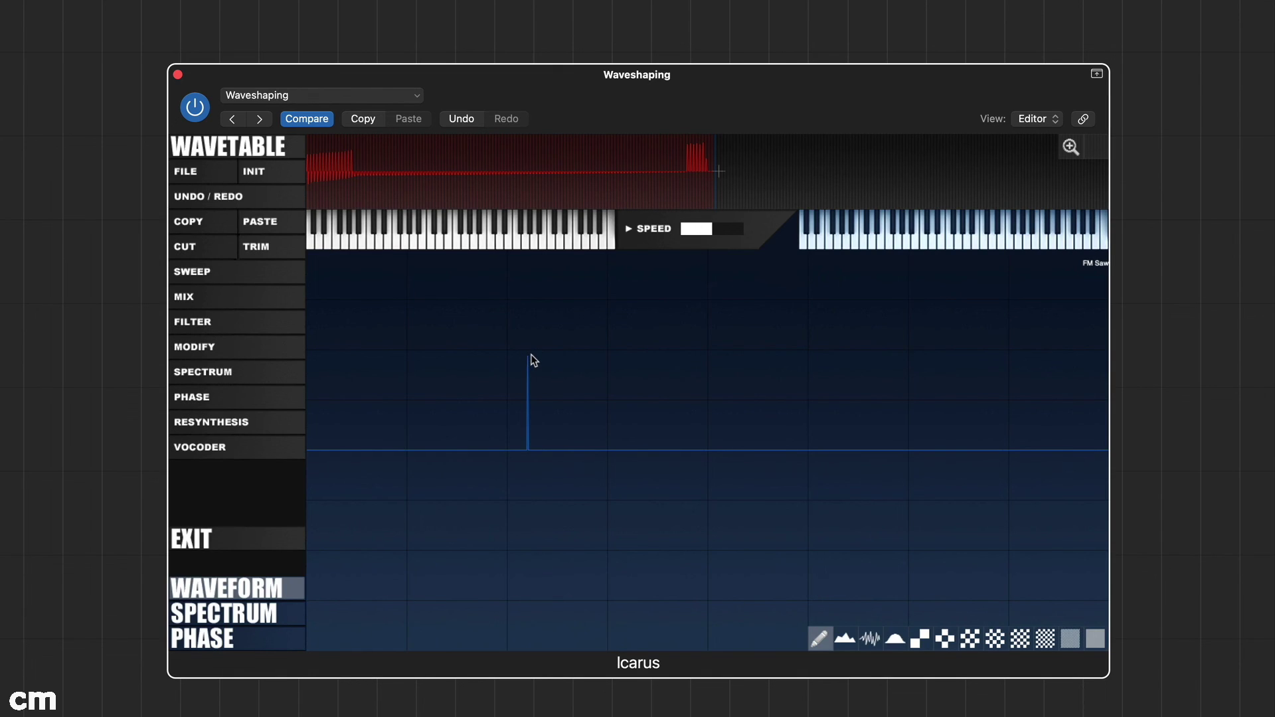